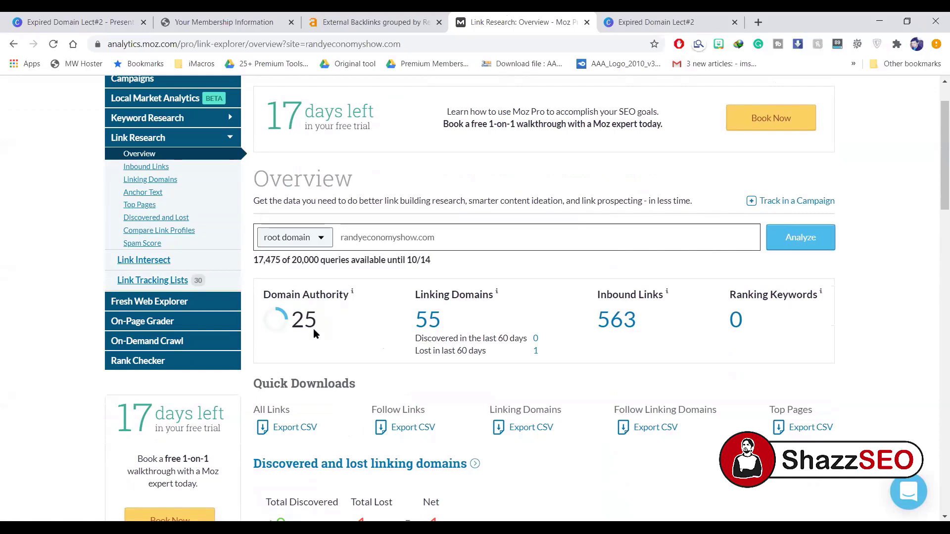
- Examine the Moz overview of randyeconomyshow.com, including authority, lost linking domains, top followed links, anchor text and linking domains by DA
scroll(334, 323, down, 1)
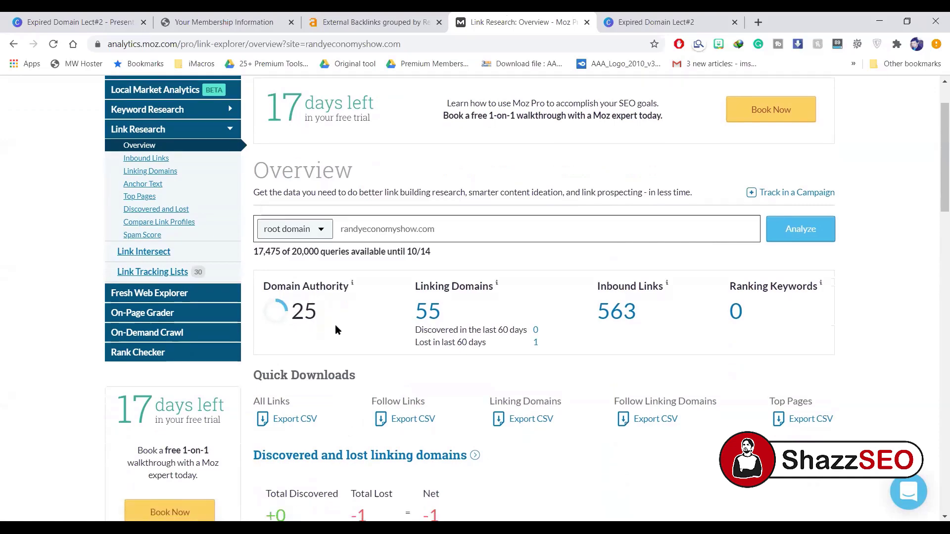
scroll(450, 216, down, 20)
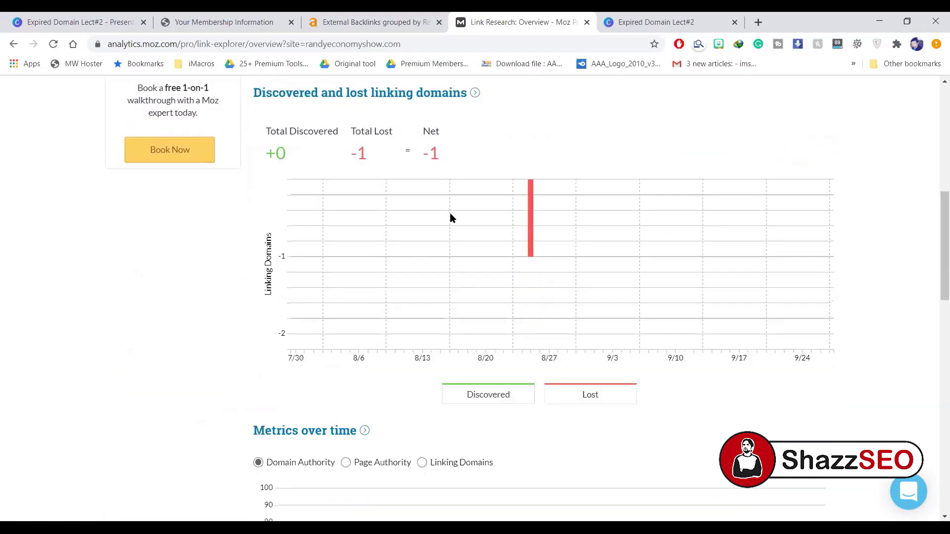
scroll(438, 218, up, 1)
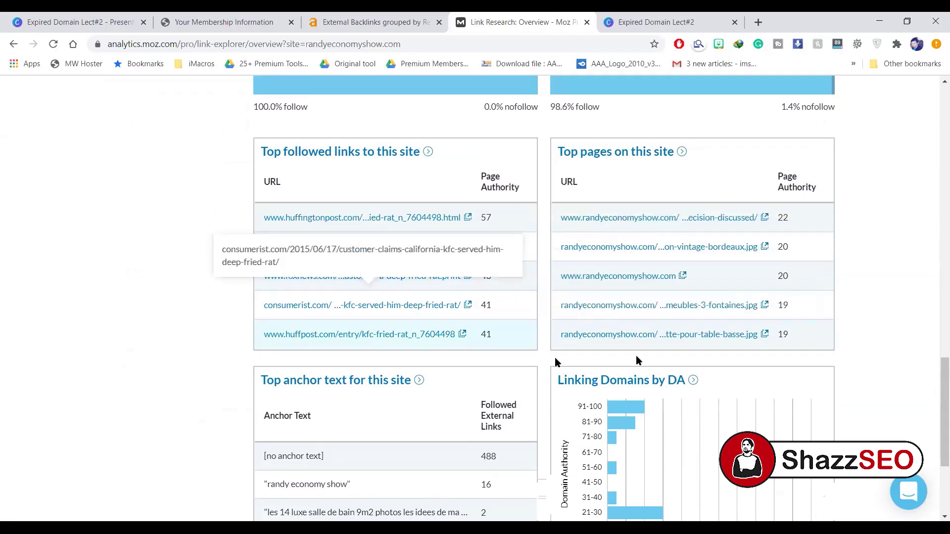
scroll(371, 275, down, 3)
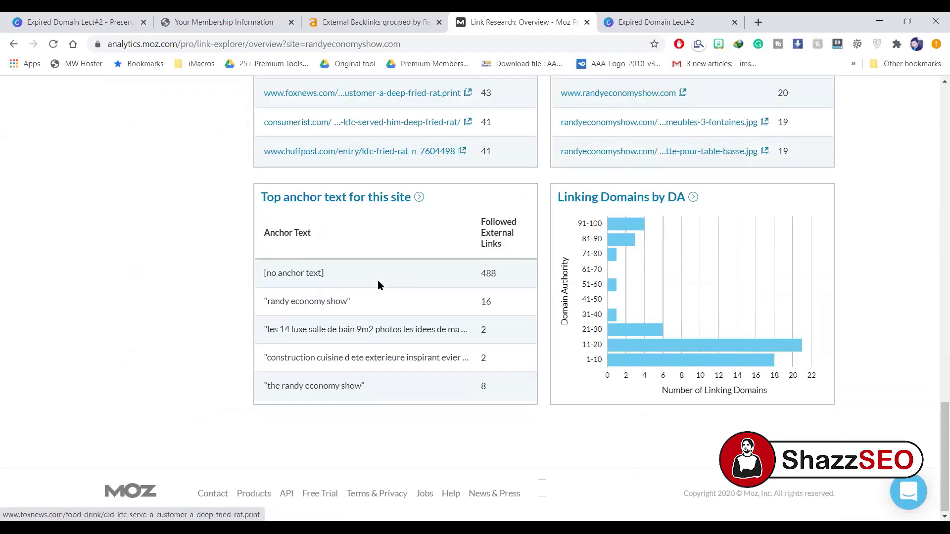
scroll(379, 277, up, 3)
scroll(382, 262, down, 3)
scroll(384, 248, up, 9)
scroll(387, 252, up, 5)
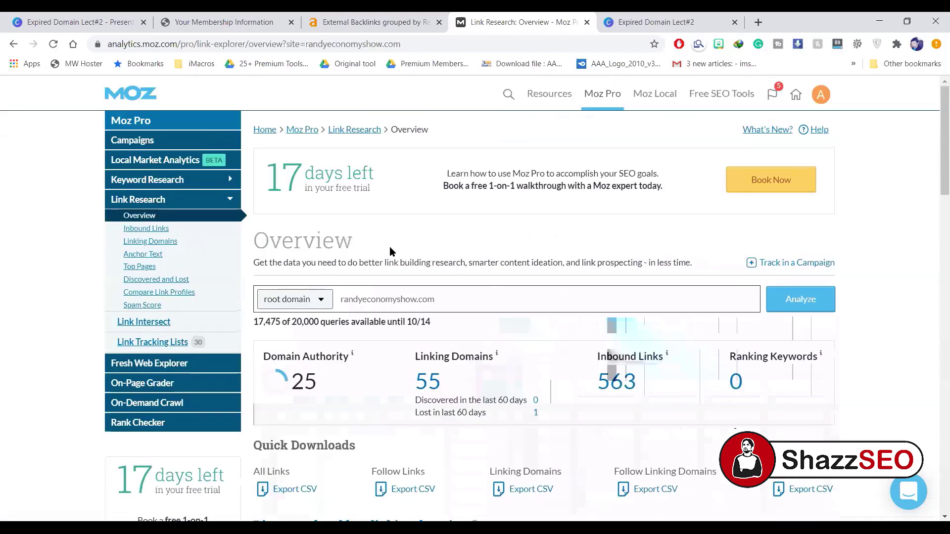
- Open the list of linking domains for randyeconomyshow.com and review each domain's DA and spam score
click(438, 383)
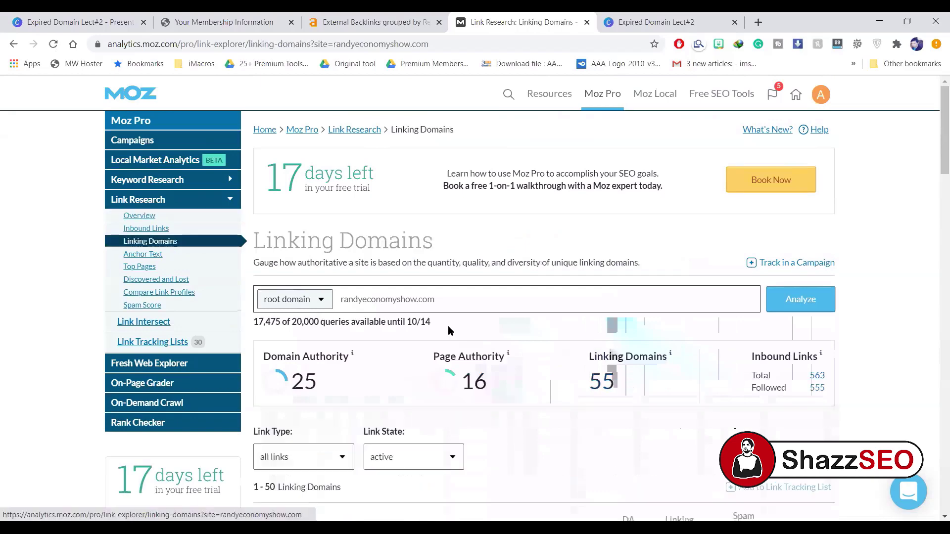
scroll(449, 312, down, 5)
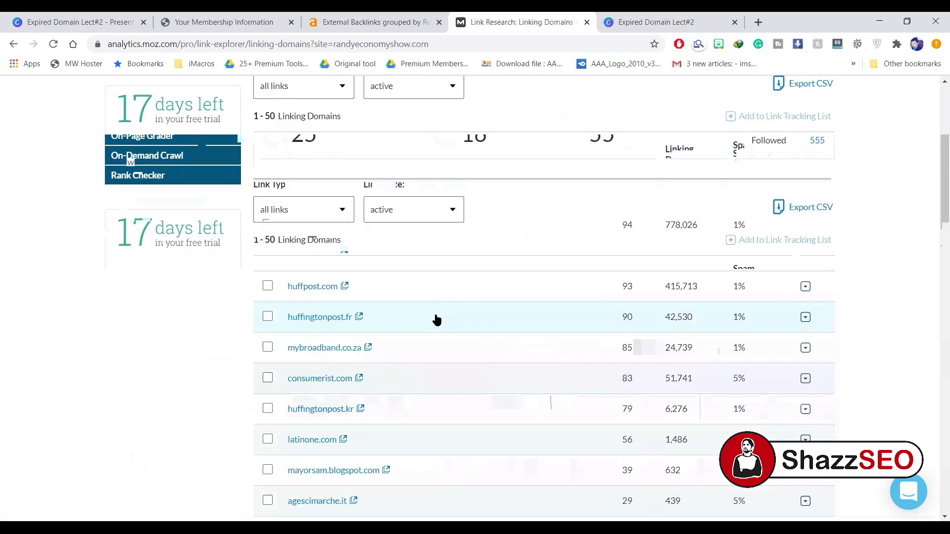
scroll(381, 302, up, 1)
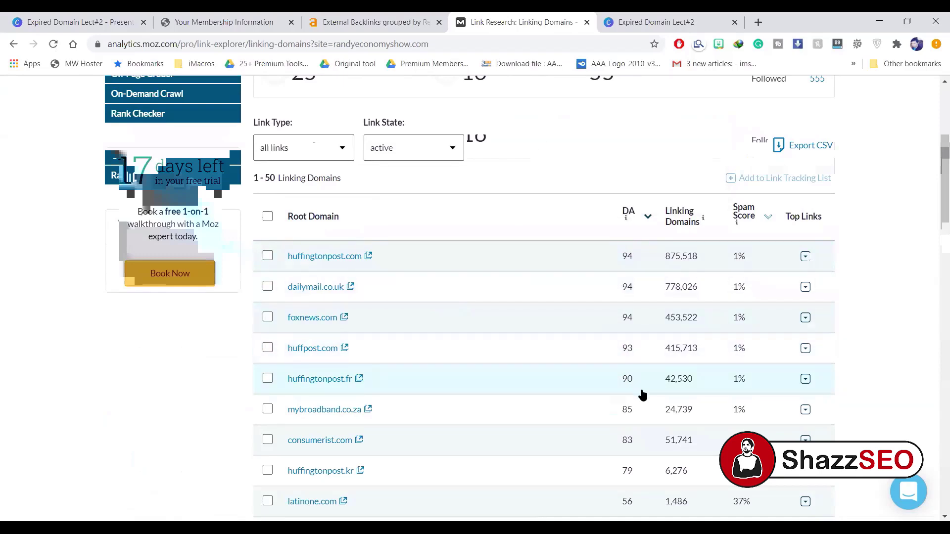
scroll(642, 405, down, 1)
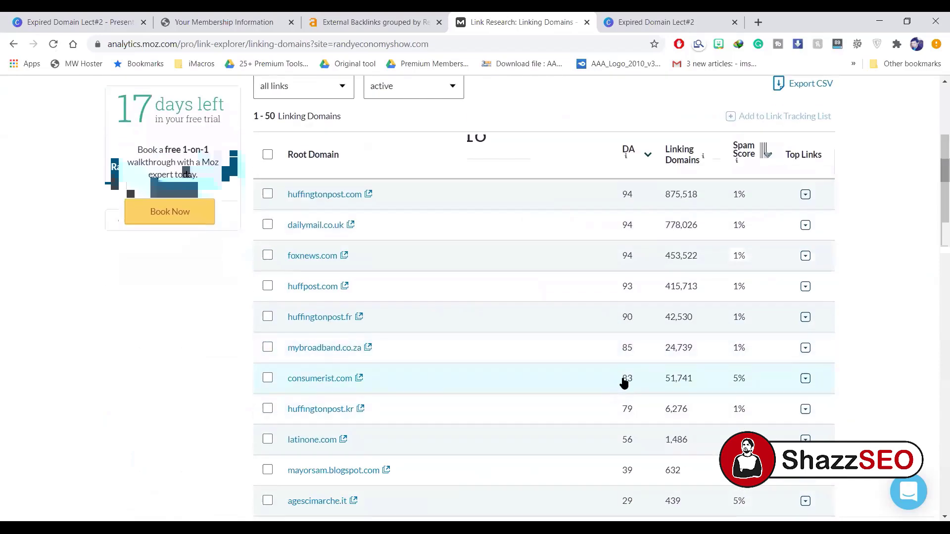
scroll(637, 361, up, 1)
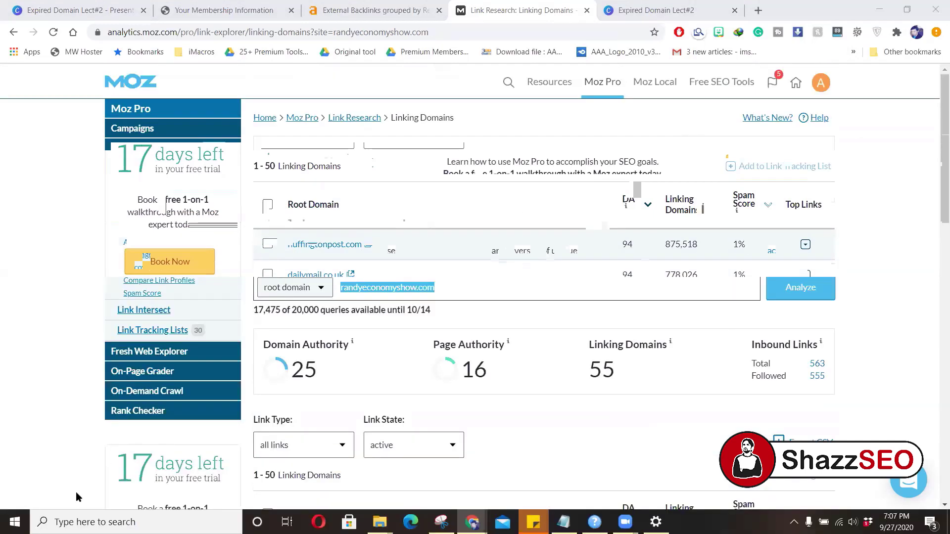
- Find and launch the Windows Snipping Tool
click(119, 522)
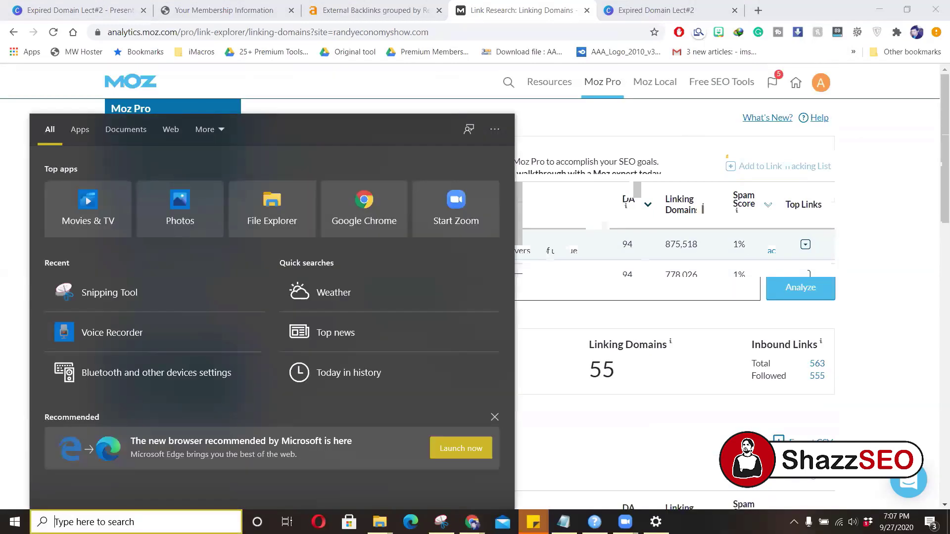
text(sni)
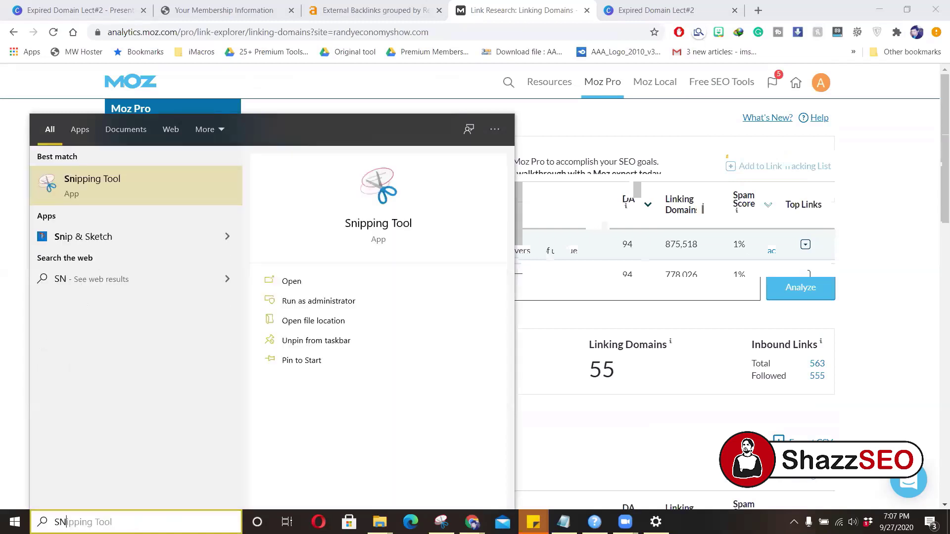
key(Return)
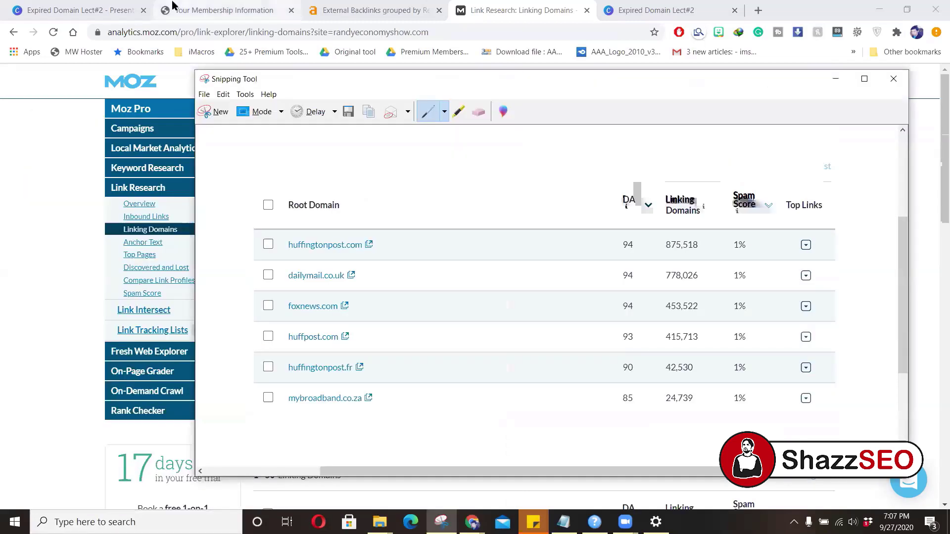
- Capture a new snip of the linking domains table, from the column headers through the consumerist.com row
click(215, 114)
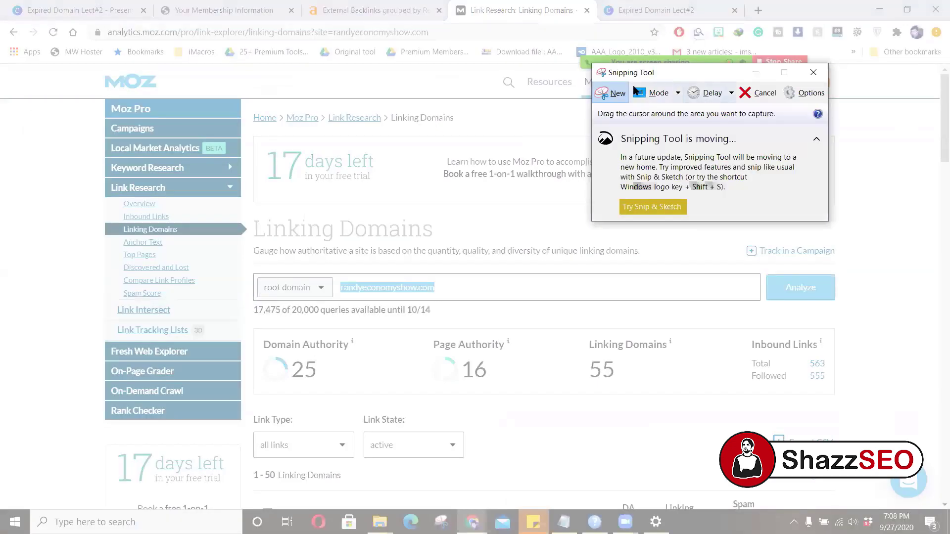
key(Escape)
scroll(450, 242, down, 3)
scroll(450, 243, down, 2)
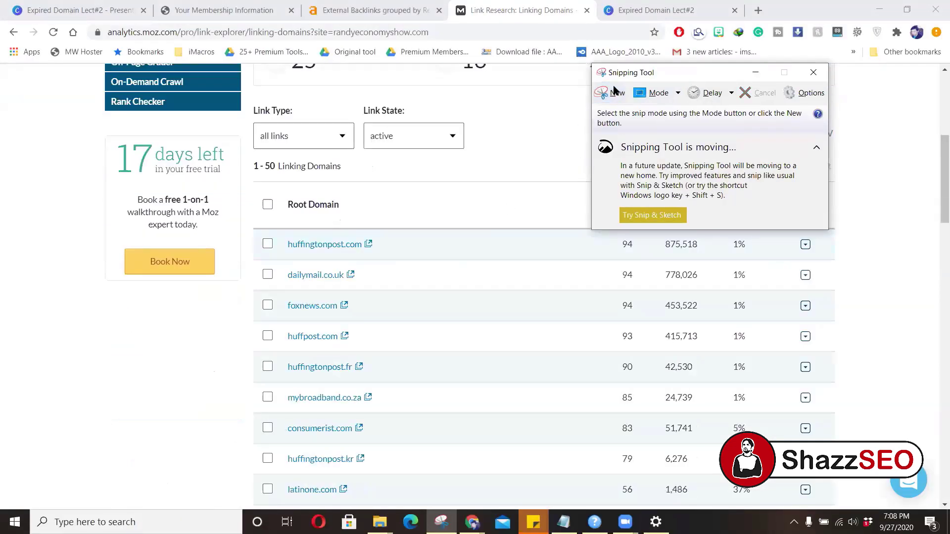
click(612, 93)
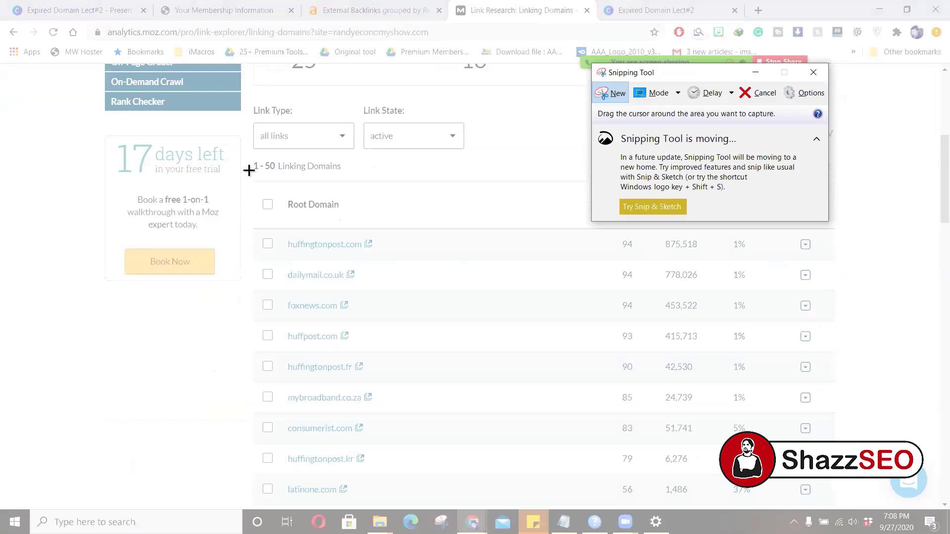
drag(253, 182, 845, 445)
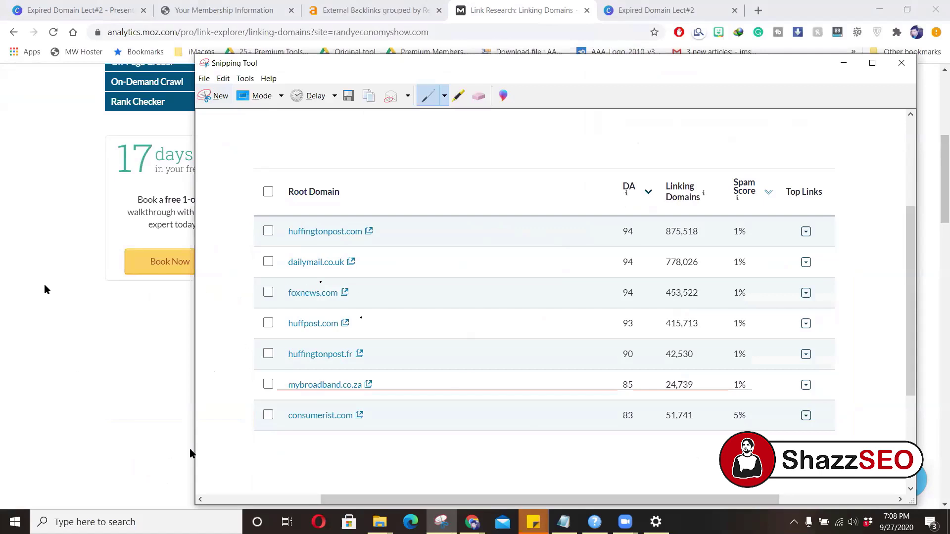
- Return to the Moz page and compare the site's authority metrics with its linking domains table
click(41, 412)
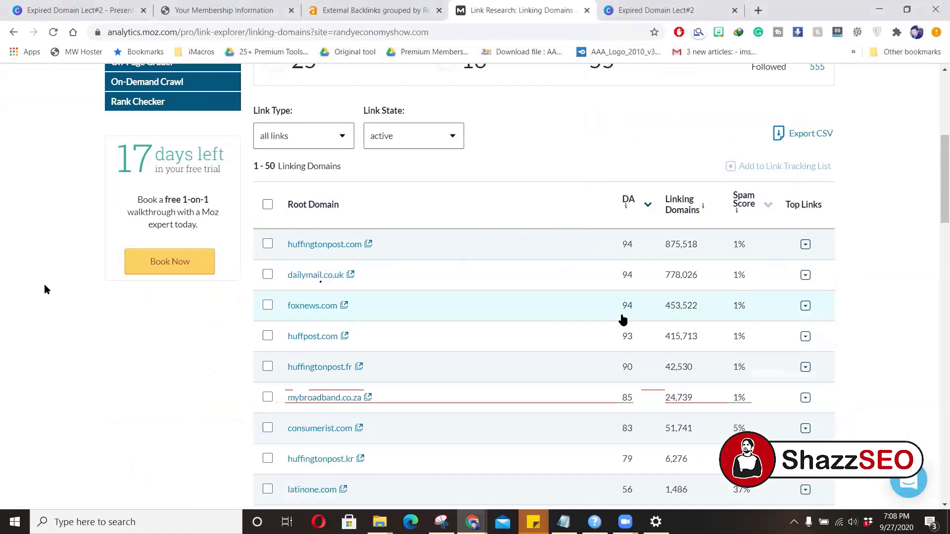
scroll(638, 317, up, 5)
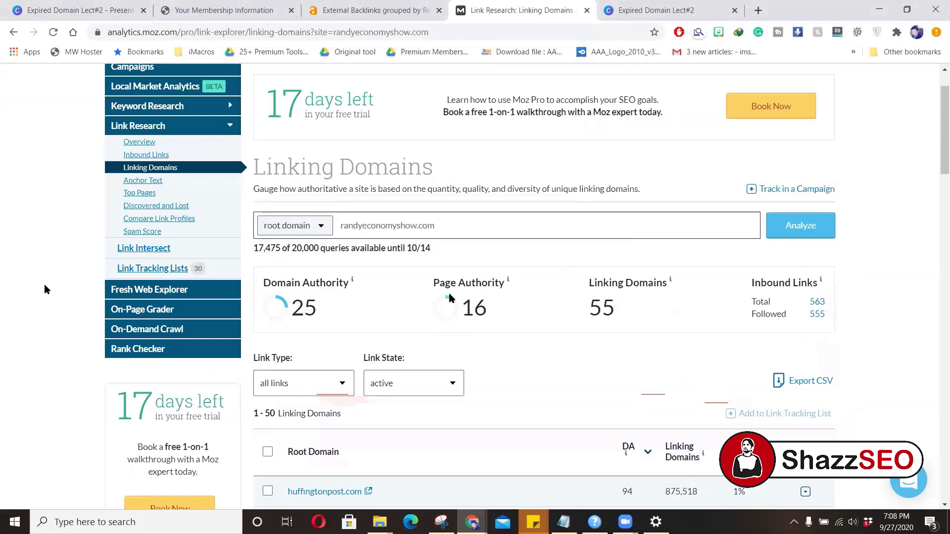
scroll(543, 347, down, 5)
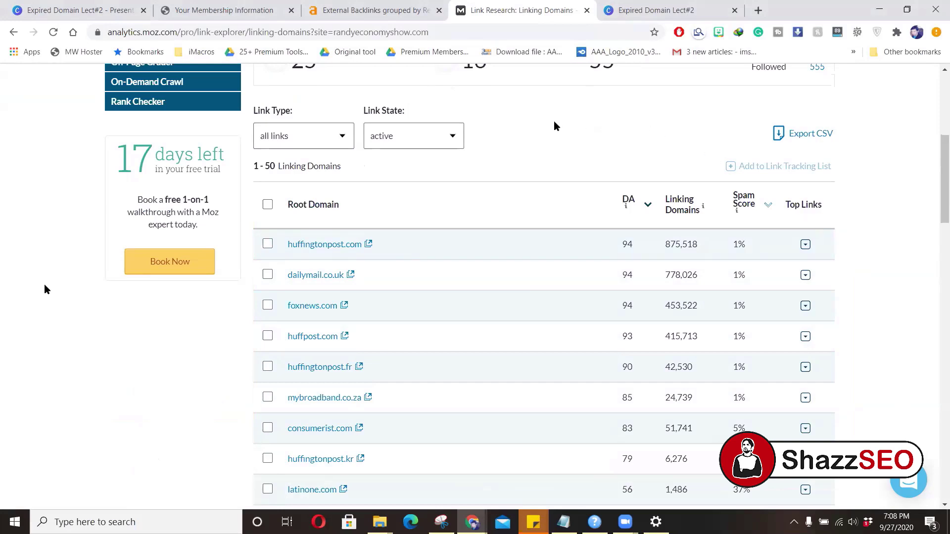
- Switch to Ahrefs, open its dashboard and try to paste the domain into the domain search field
click(389, 6)
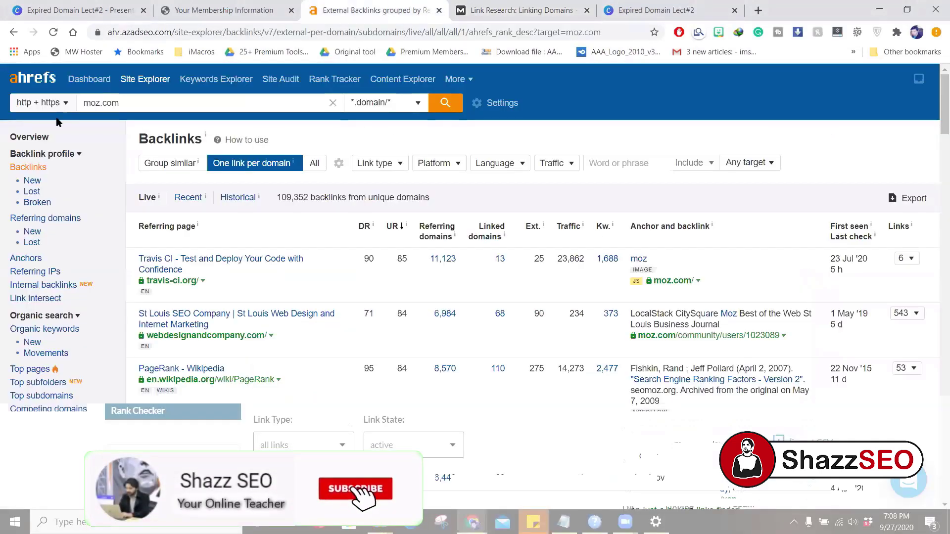
double_click(112, 101)
triple_click(113, 99)
click(82, 80)
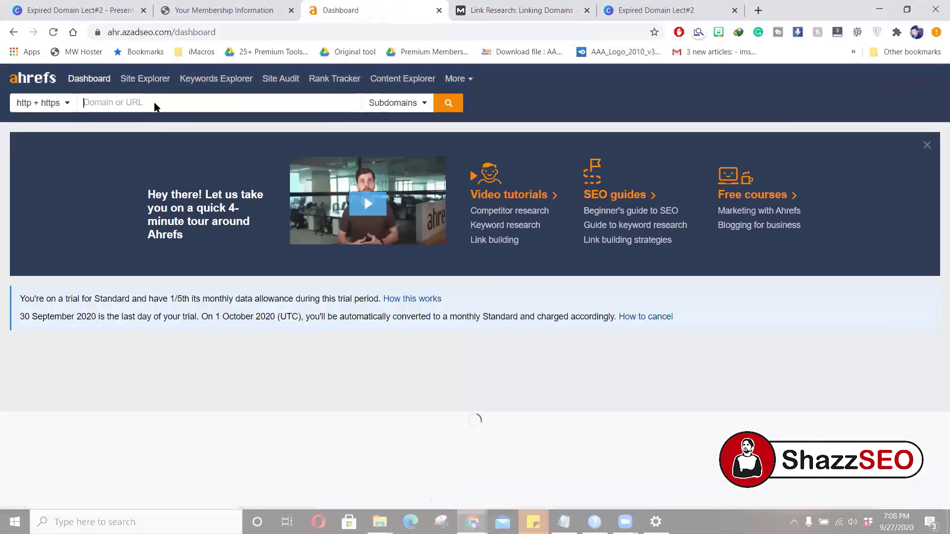
right_click(155, 103)
click(179, 197)
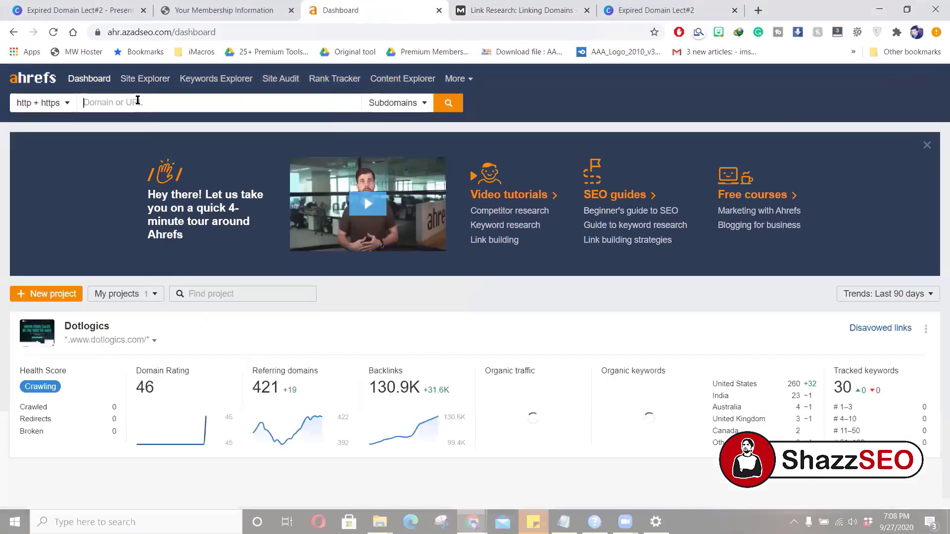
- Copy randyeconomyshow.com from the root domain field on the Moz Linking Domains page
click(520, 9)
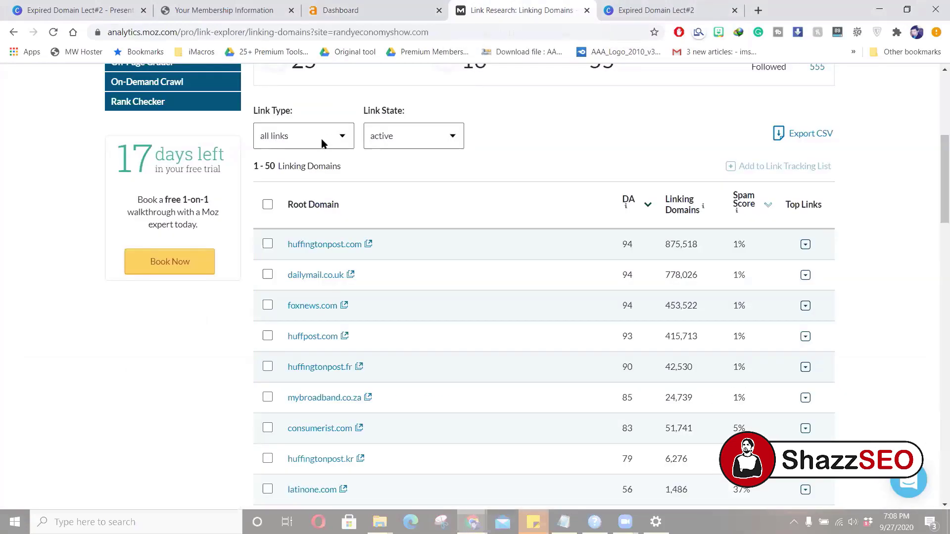
scroll(361, 145, up, 6)
triple_click(384, 287)
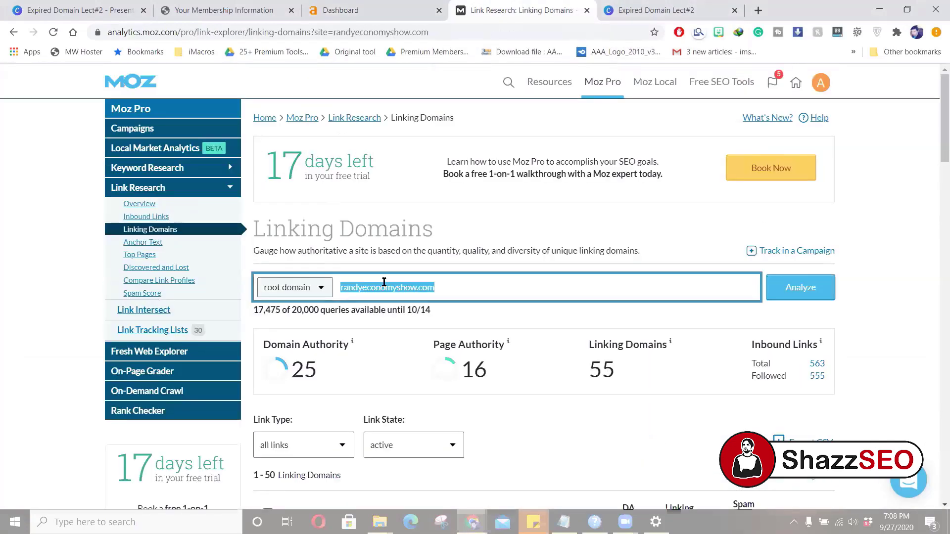
right_click(384, 283)
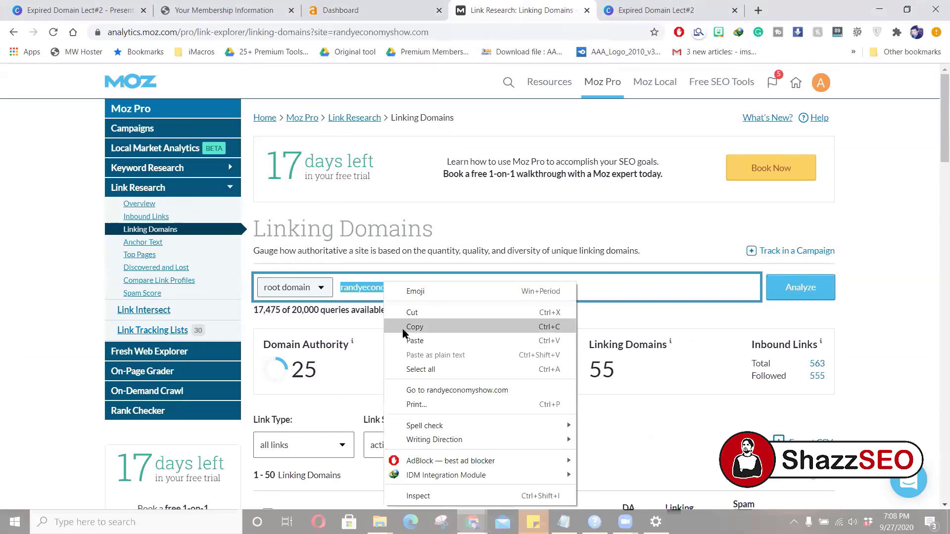
click(400, 327)
- Paste randyeconomyshow.com into the Ahrefs domain search and run the site lookup
click(346, 10)
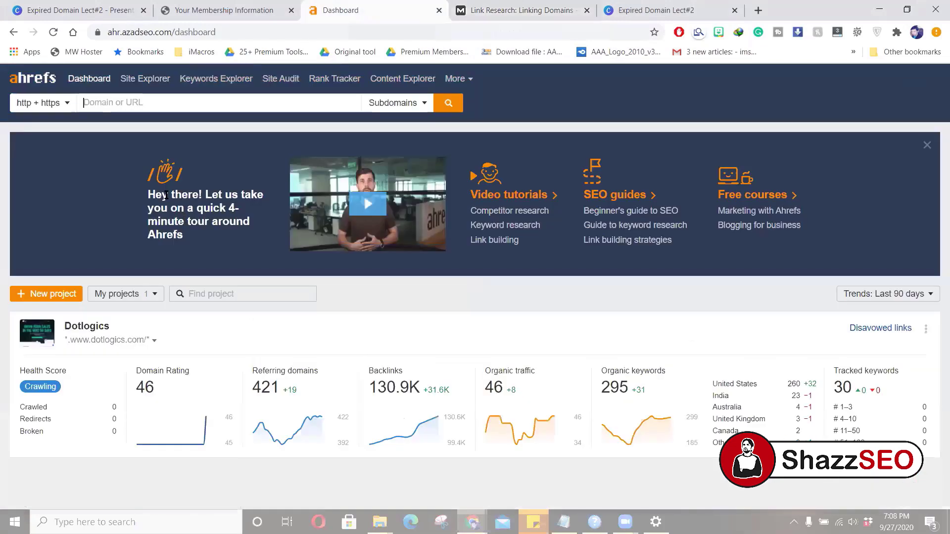
right_click(150, 104)
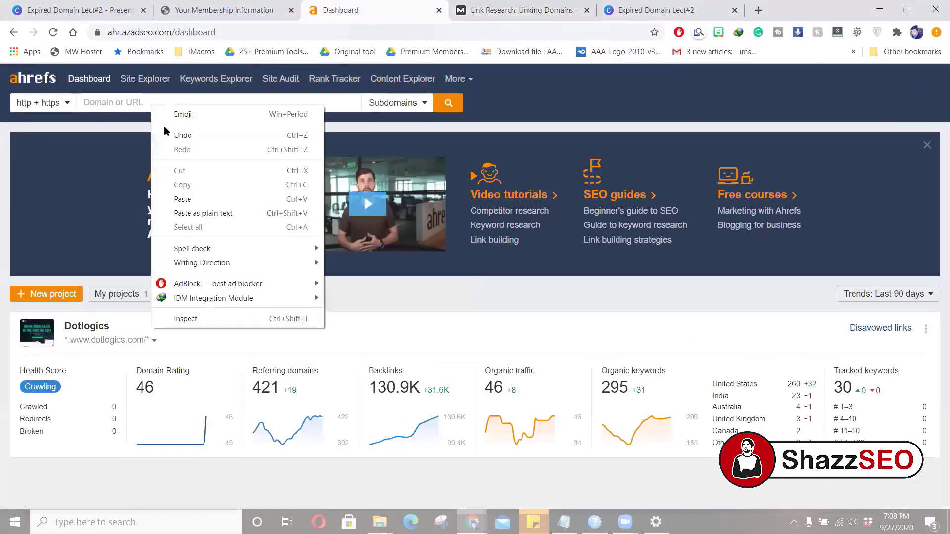
click(188, 198)
click(448, 104)
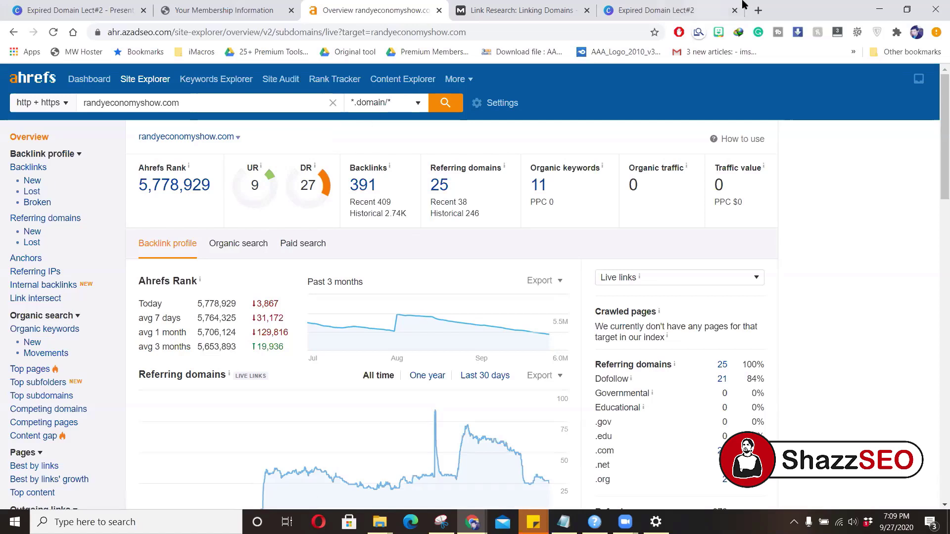
- Consult the Checklist slide in Canva, and examine the Ahrefs overview's UR, DR, referring domains and anchors for the site
click(663, 10)
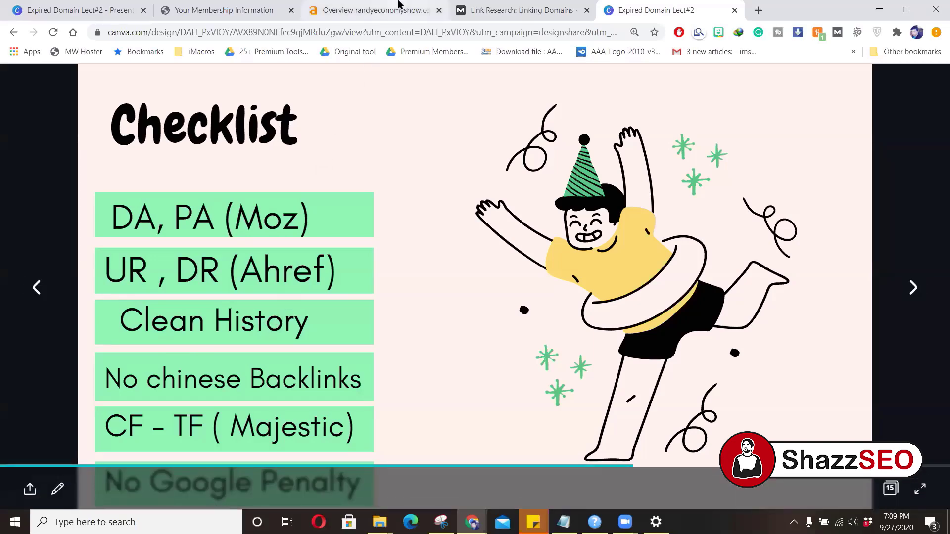
click(398, 5)
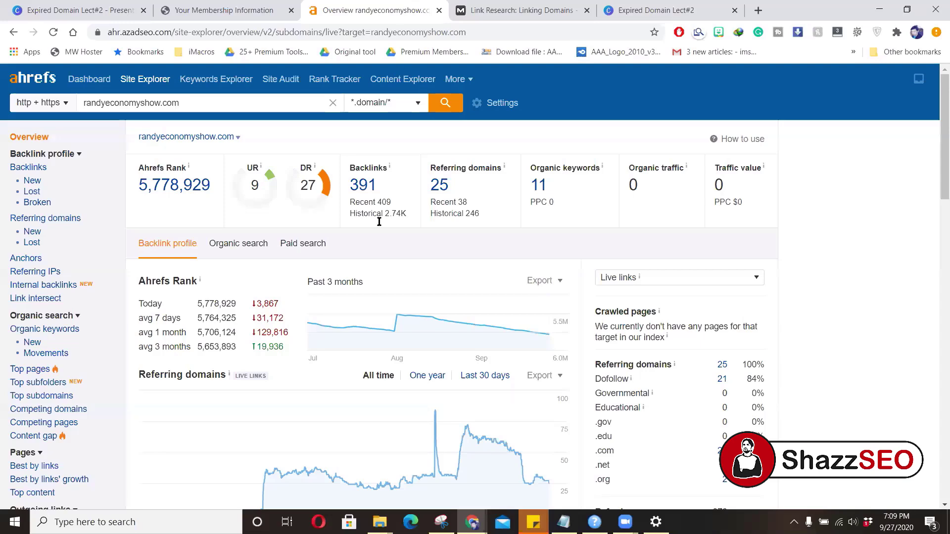
scroll(379, 221, down, 20)
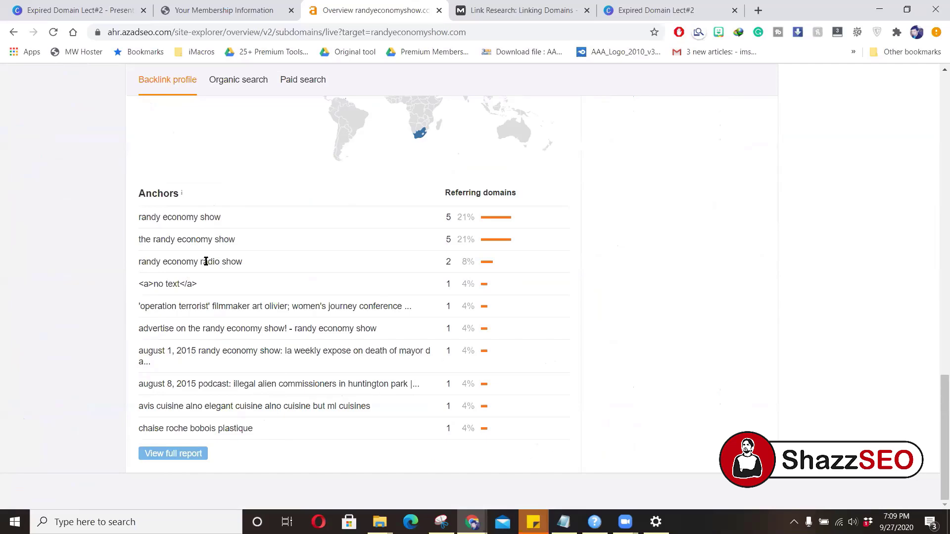
scroll(206, 262, up, 15)
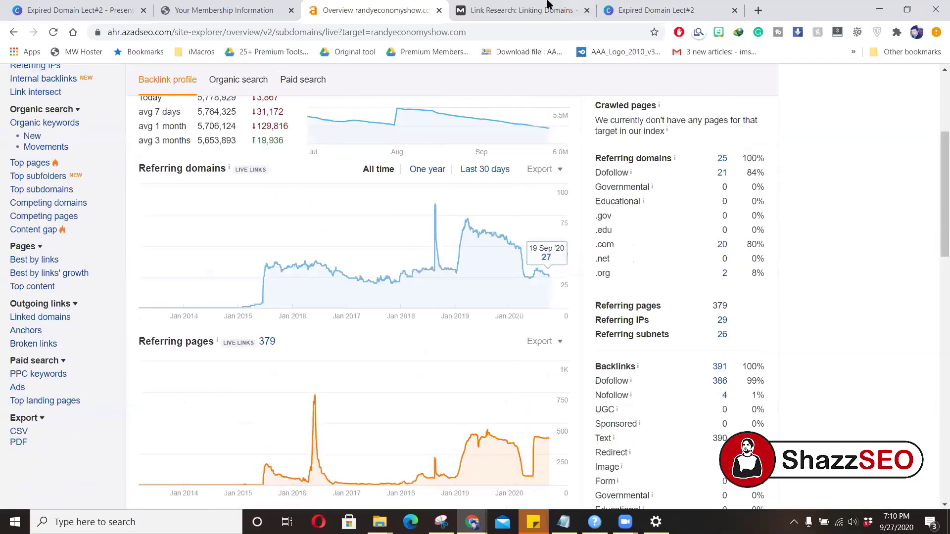
- Recheck the linking domains and authority metrics of randyeconomyshow.com in Moz
click(544, 5)
scroll(423, 269, down, 8)
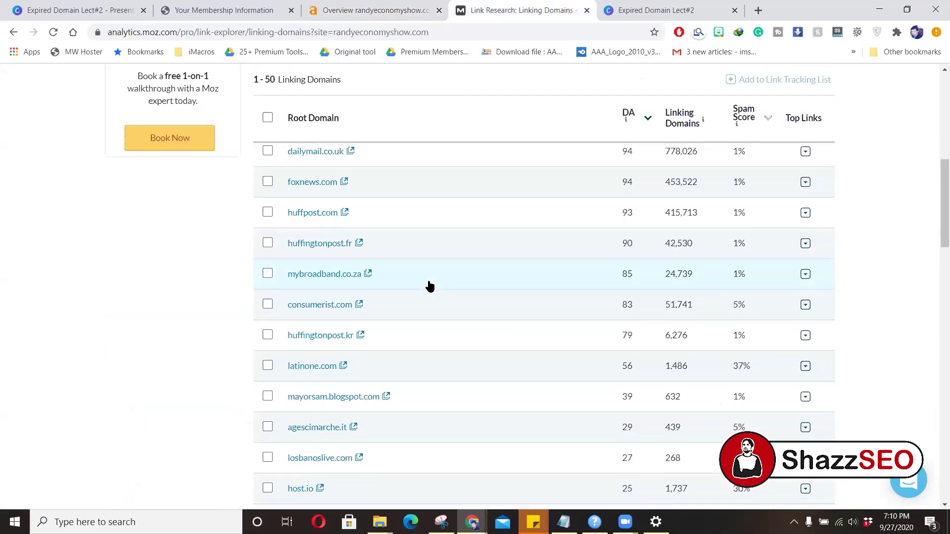
scroll(427, 277, up, 8)
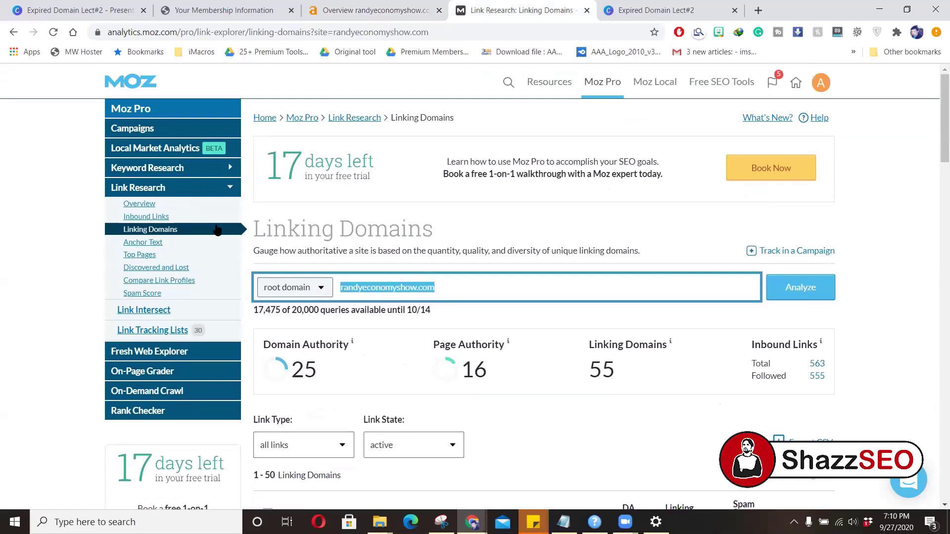
- Open the Moz link overview for randyeconomyshow.com, and bring up the site's full backlinks list in Ahrefs
click(154, 205)
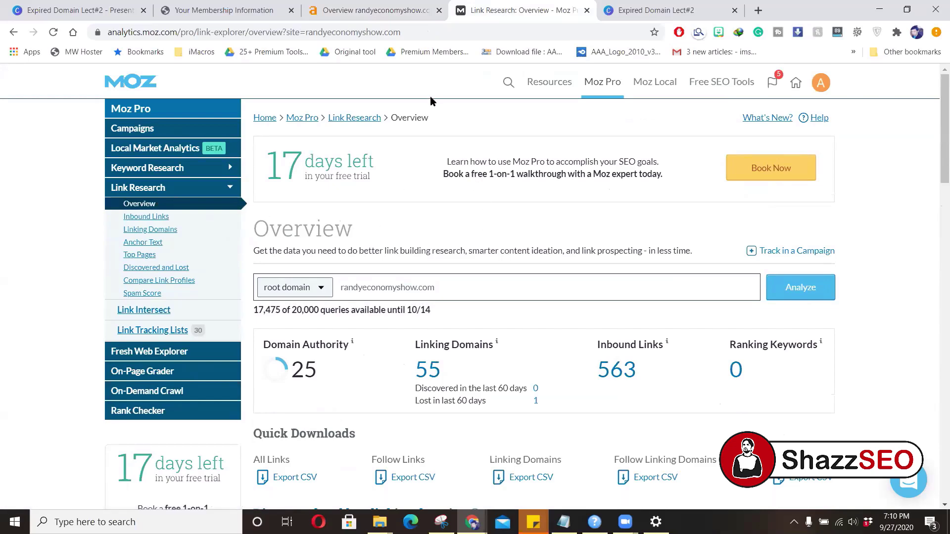
click(376, 10)
scroll(384, 214, up, 5)
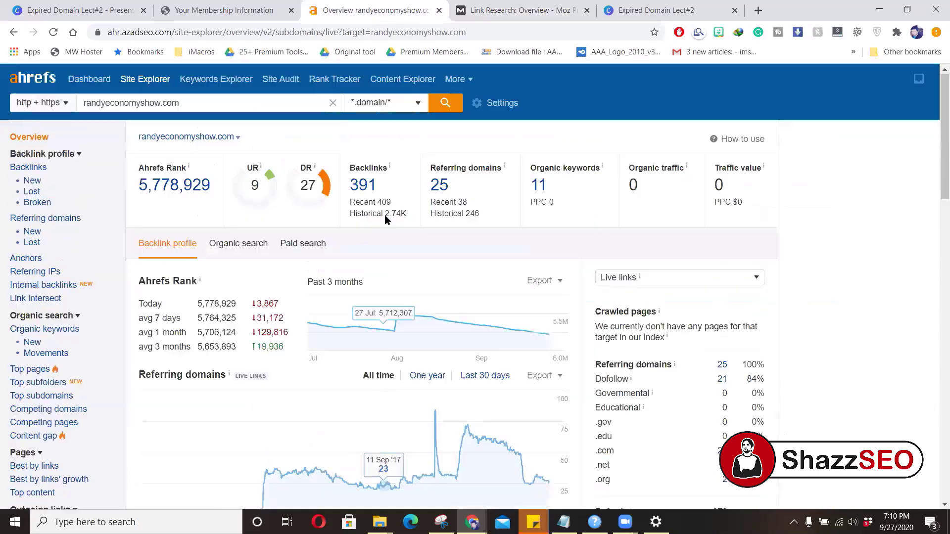
click(367, 187)
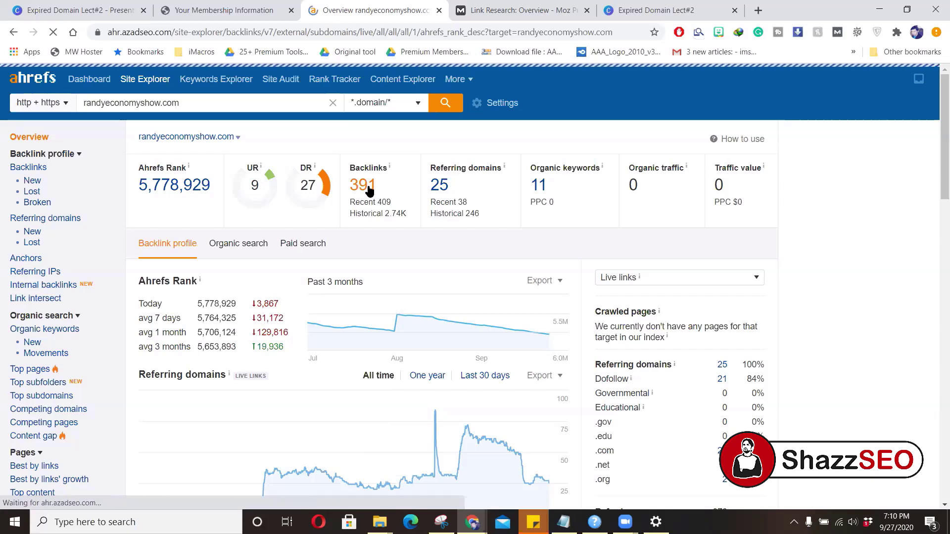
- Examine the follow vs nofollow split, top followed links and top anchor text in the Moz overview of randyeconomyshow.com
click(538, 7)
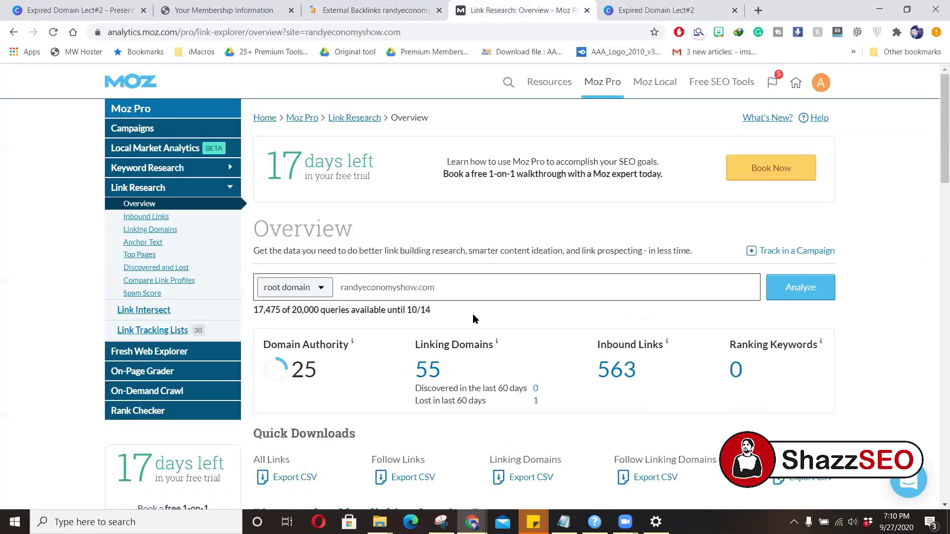
scroll(473, 315, down, 20)
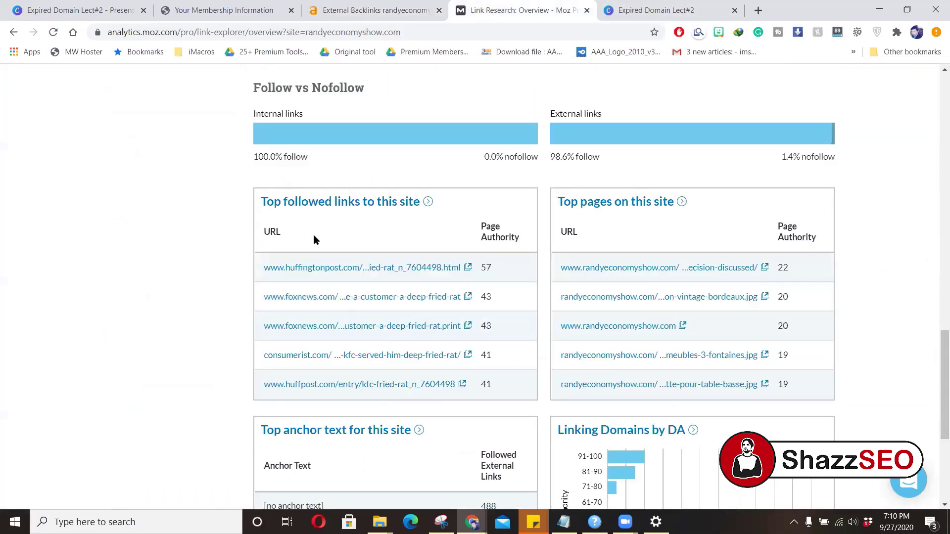
scroll(296, 257, down, 5)
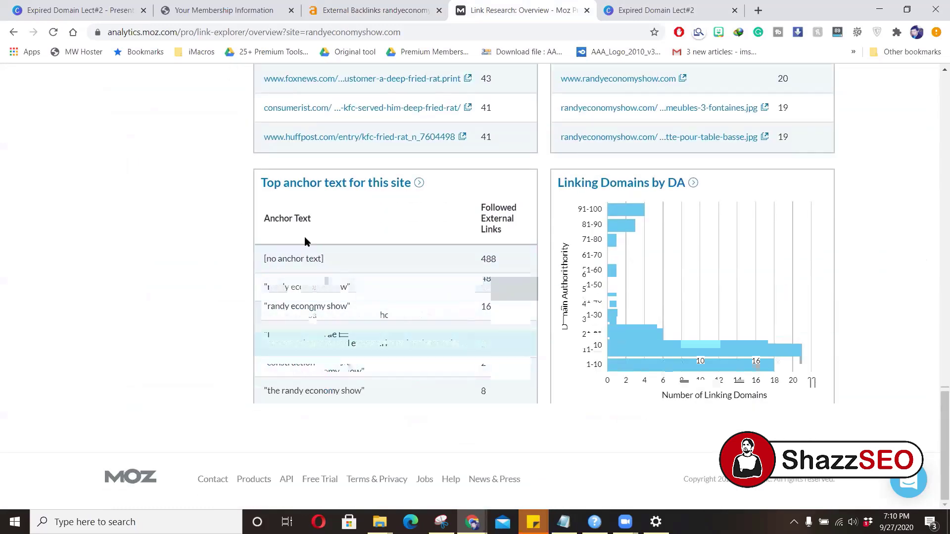
scroll(396, 275, up, 7)
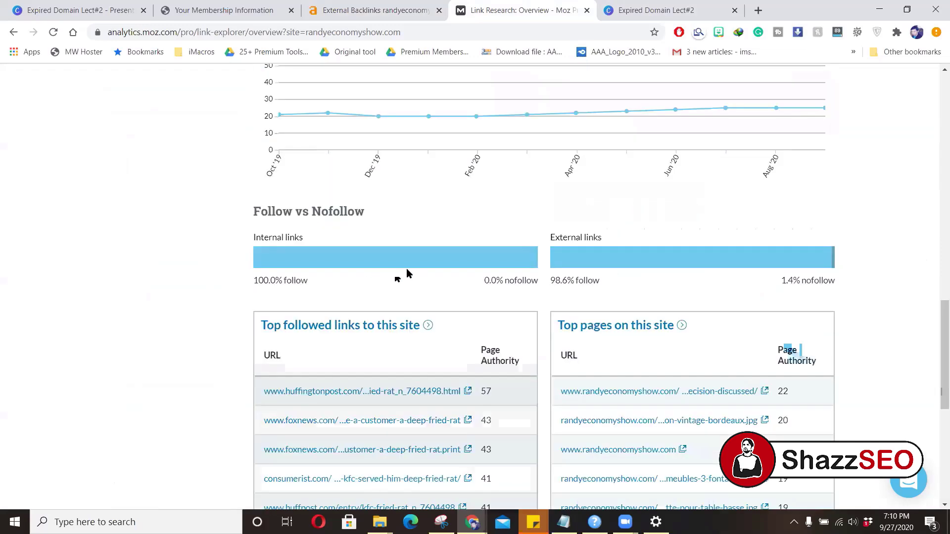
scroll(406, 272, up, 15)
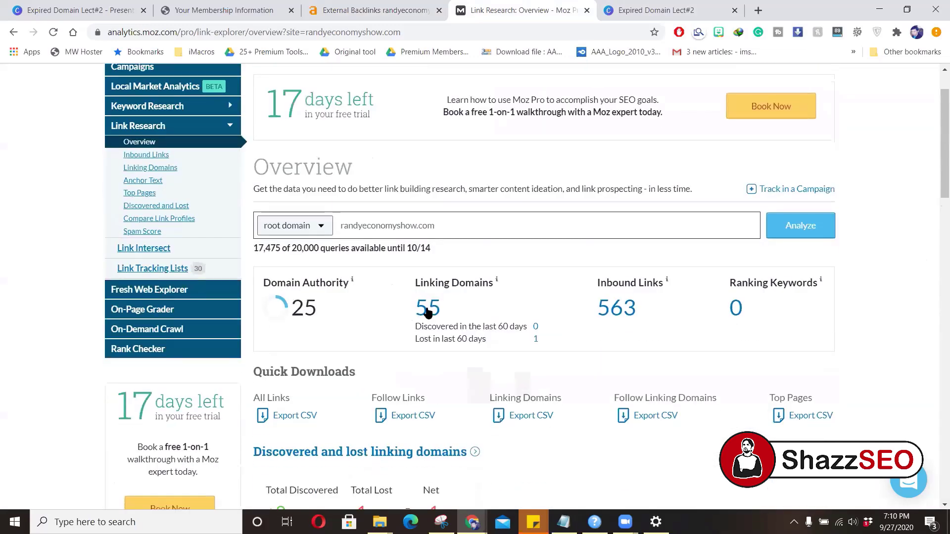
- Open the linking domains from the Moz overview and review the root domains with their DA and spam scores
click(428, 310)
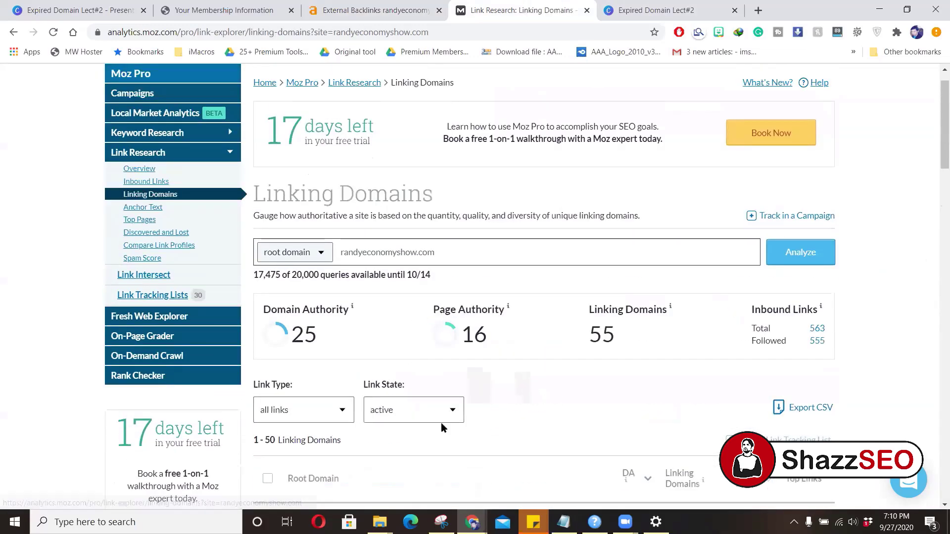
scroll(441, 426, down, 15)
scroll(357, 291, up, 13)
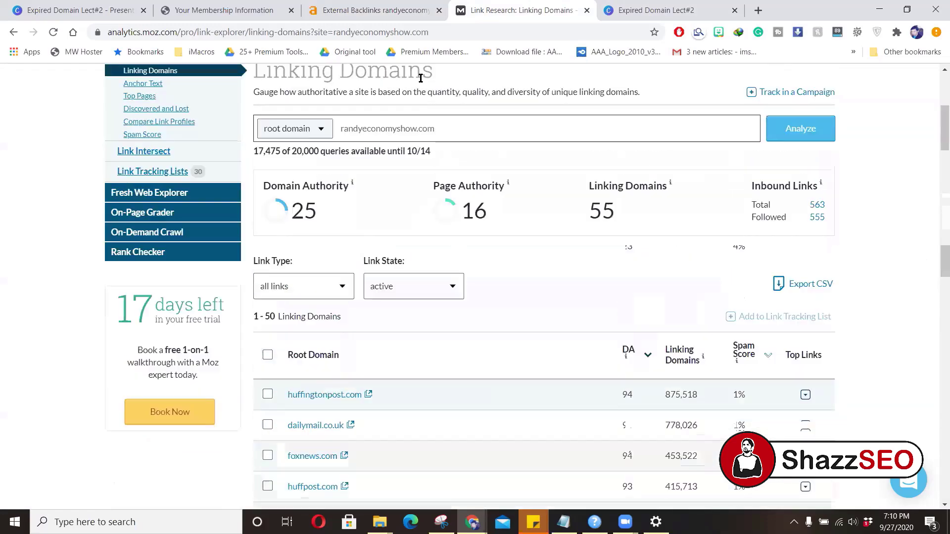
- Examine the Ahrefs backlinks list for randyeconomyshow.com, and return to the Checklist slide in Canva
click(376, 10)
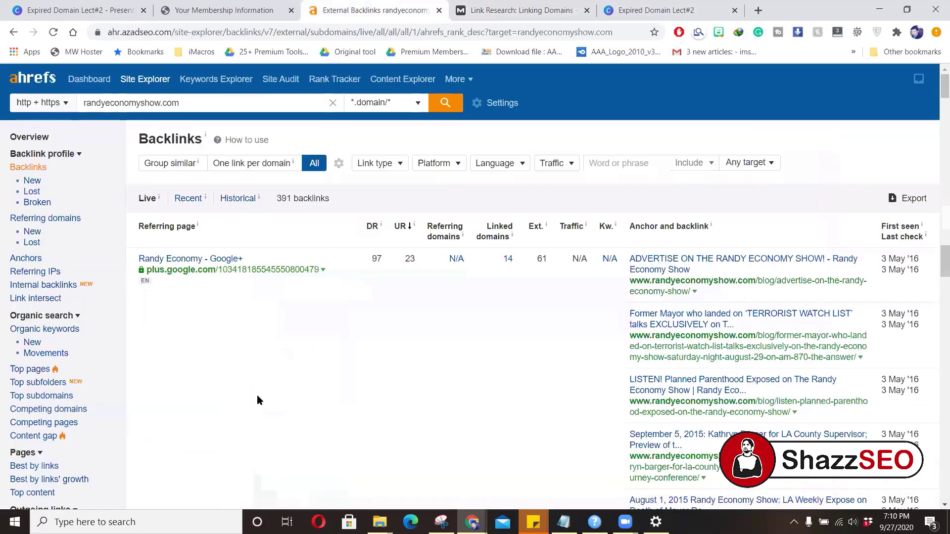
scroll(257, 395, down, 1)
scroll(254, 386, up, 1)
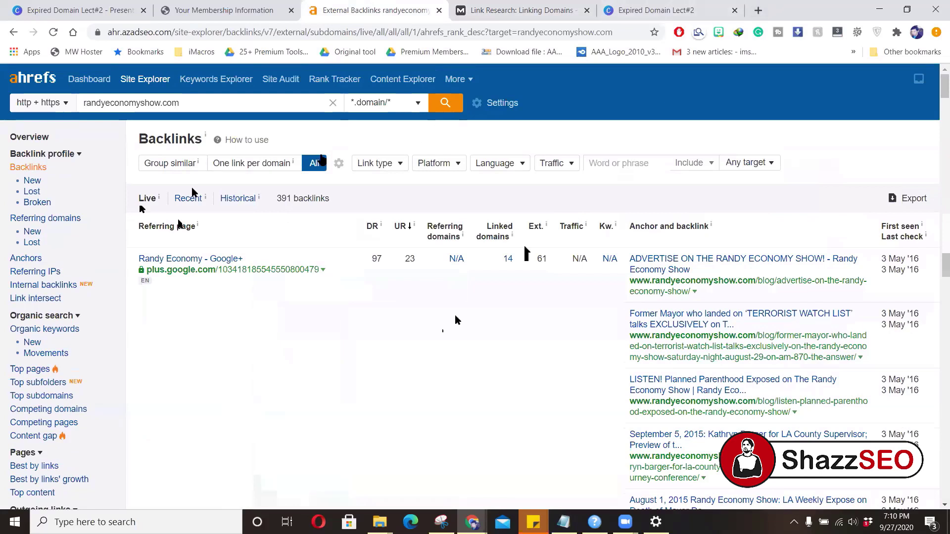
key(ctrl+5)
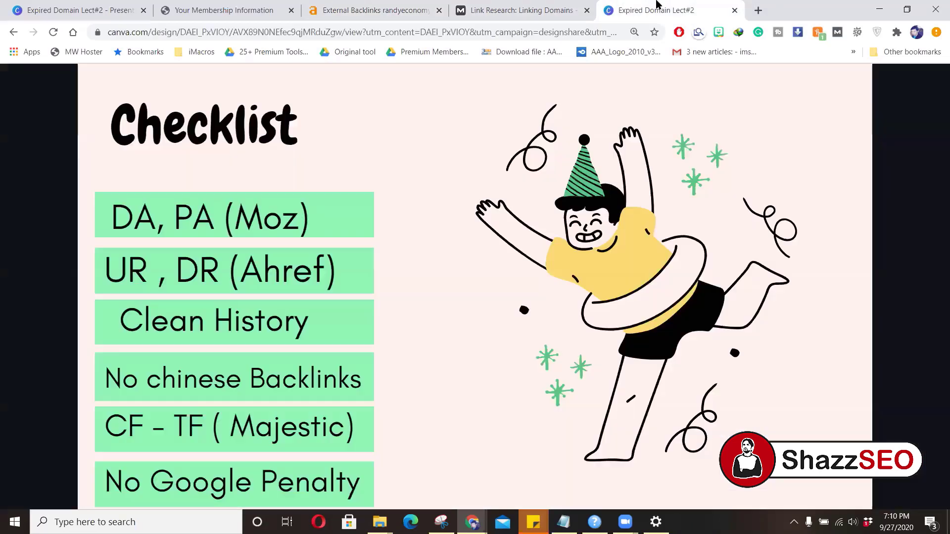
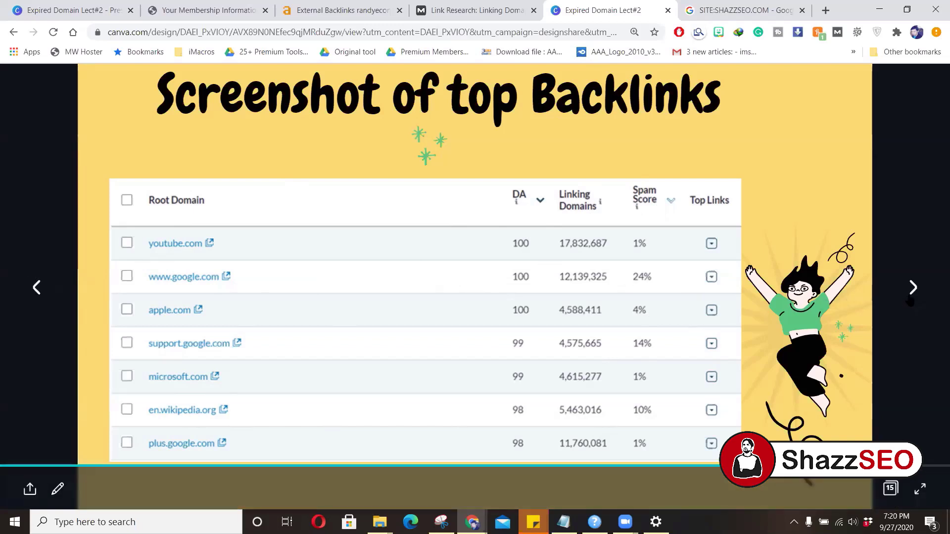
- Advance the Canva presentation from the top backlinks screenshot through Never Show Domain Name to the Moz Account slide
click(912, 291)
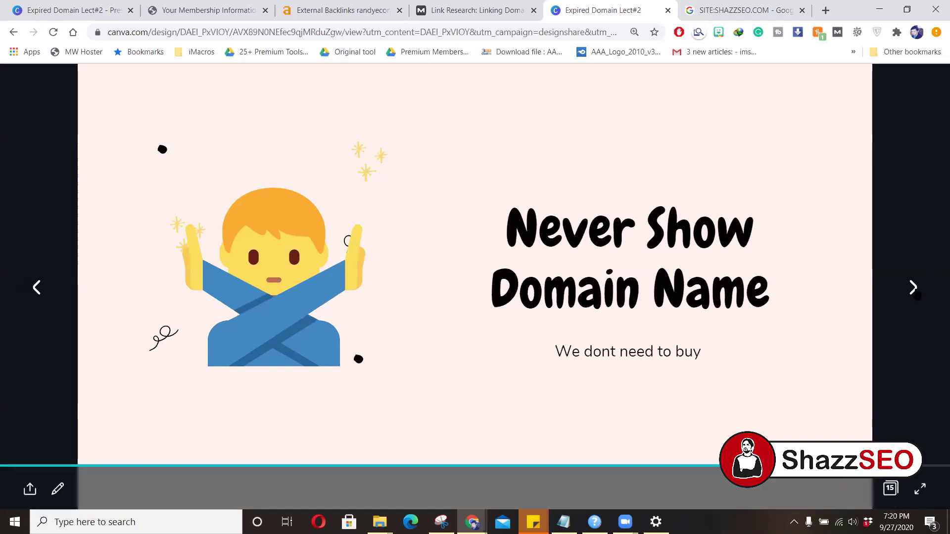
click(914, 290)
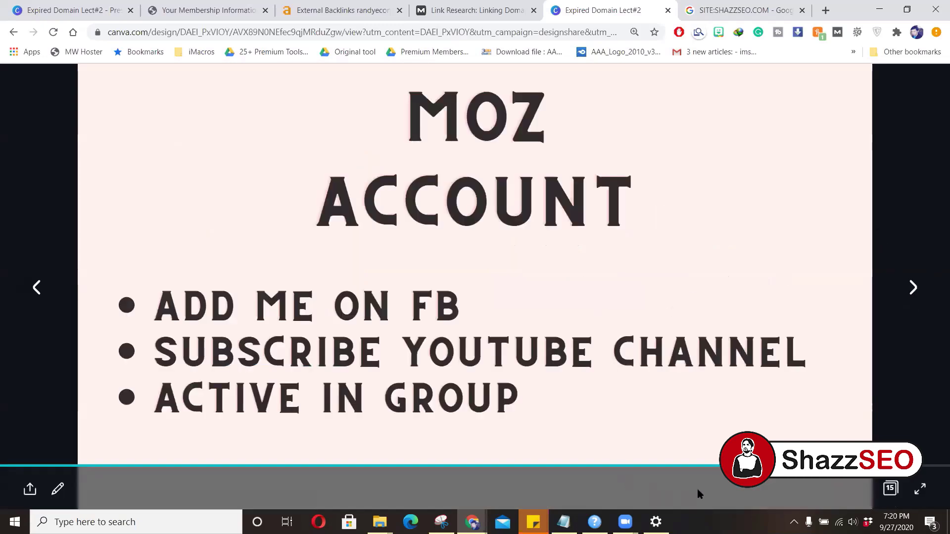
- Show the desktop, re-sort its icons, and open the Expire Domain document in Word
click(948, 524)
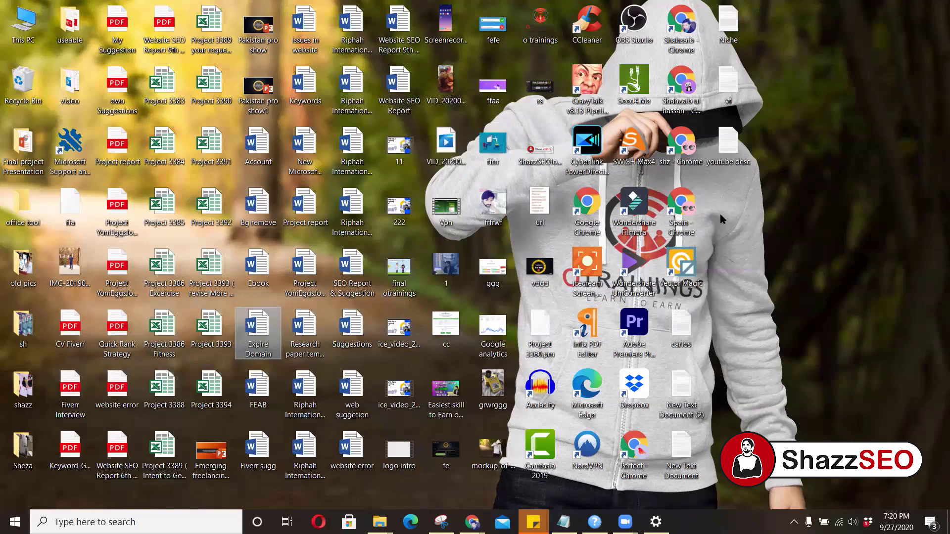
right_click(737, 205)
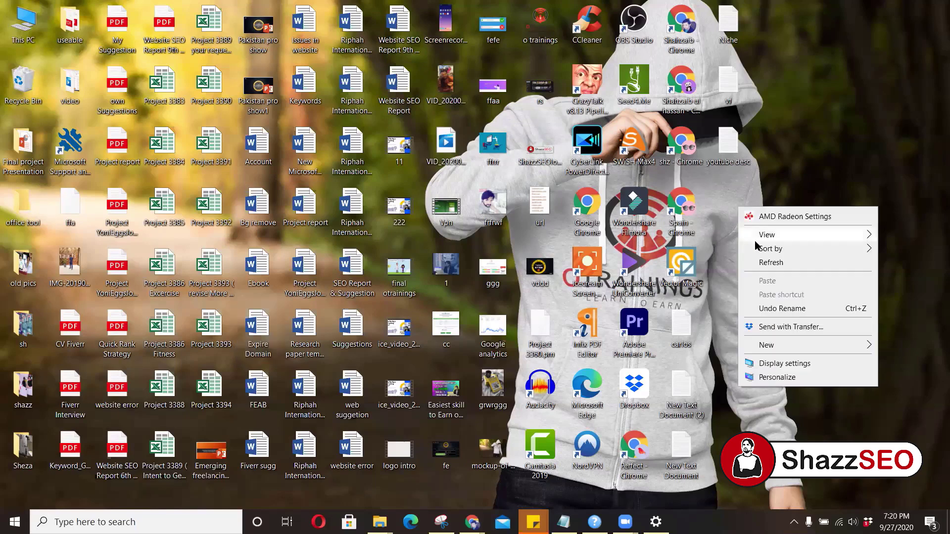
mouse_move(757, 247)
click(643, 293)
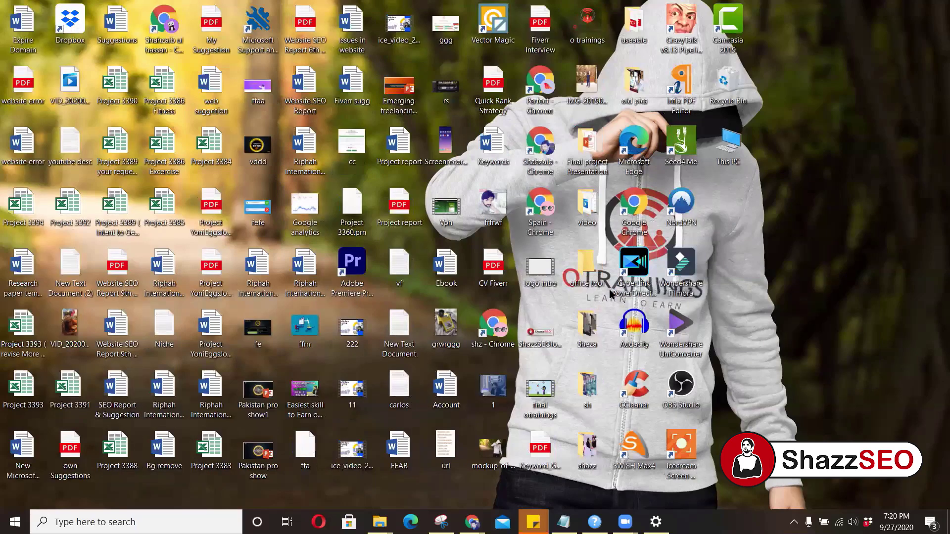
double_click(15, 17)
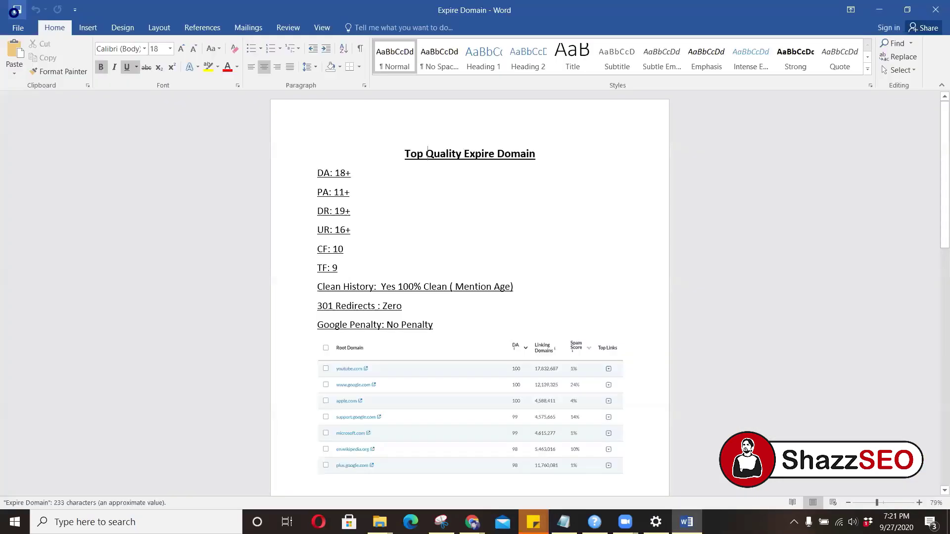
- Review the Expire Domain delivery template from the metrics and history lines through the backlinks table to the closing signature
scroll(416, 267, down, 5)
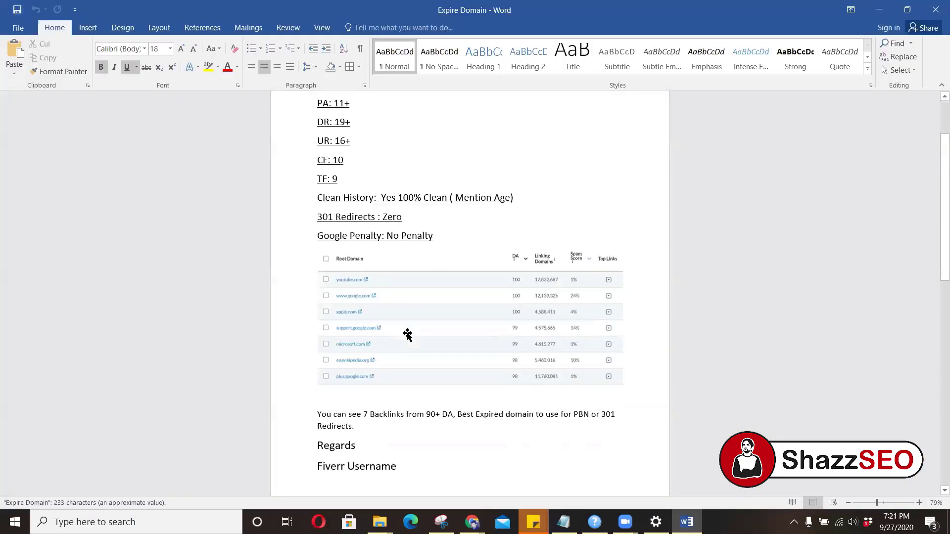
scroll(409, 333, up, 4)
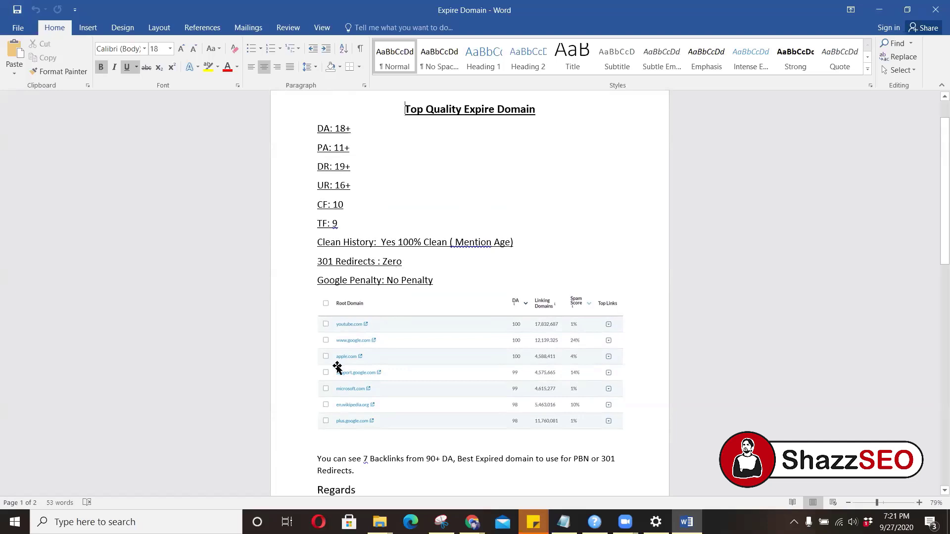
scroll(468, 287, down, 2)
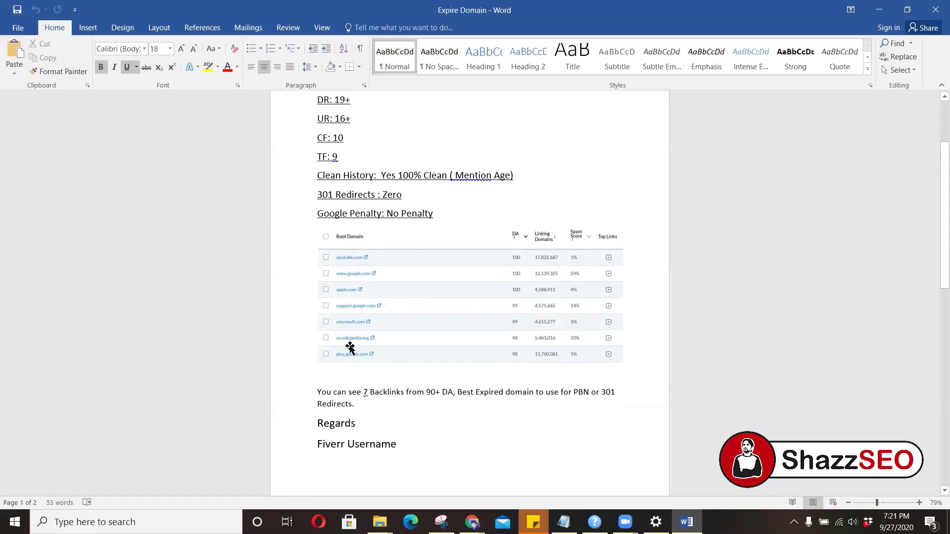
scroll(349, 346, down, 1)
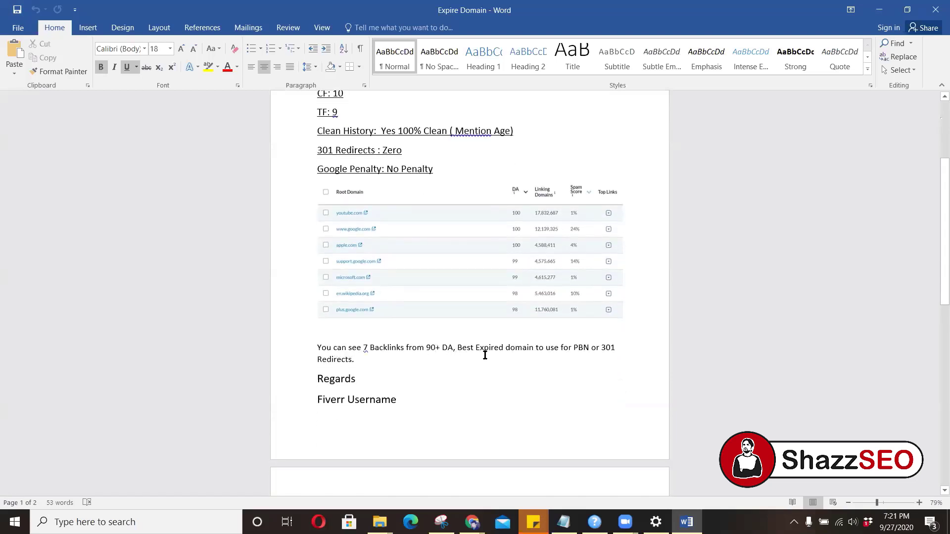
scroll(485, 371, down, 1)
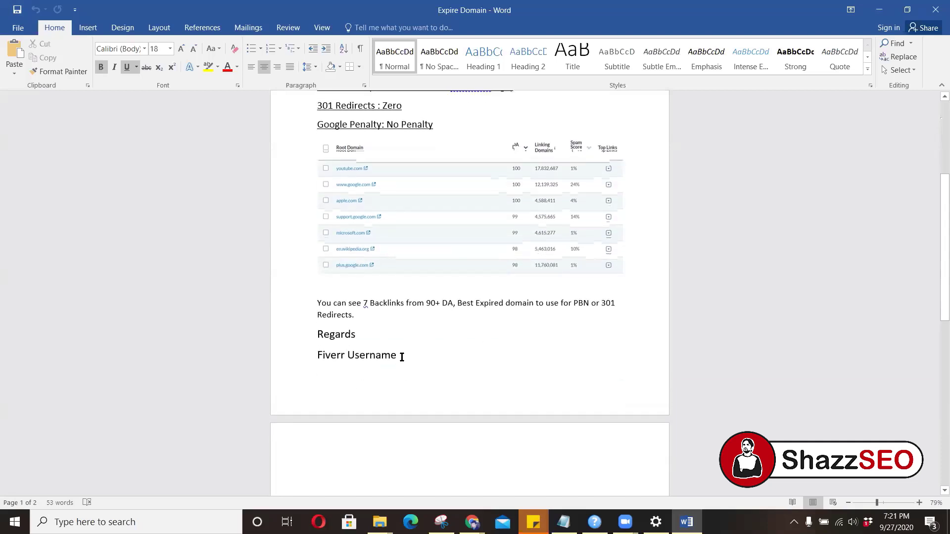
scroll(466, 341, up, 4)
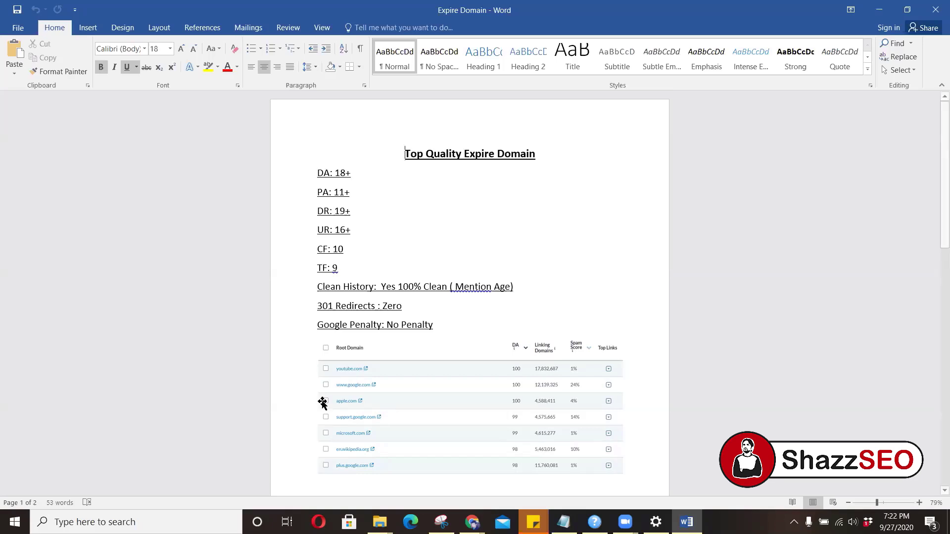
- Switch to the incognito Chrome window and browse the Fiverr search results for expired domain gigs
mouse_move(472, 517)
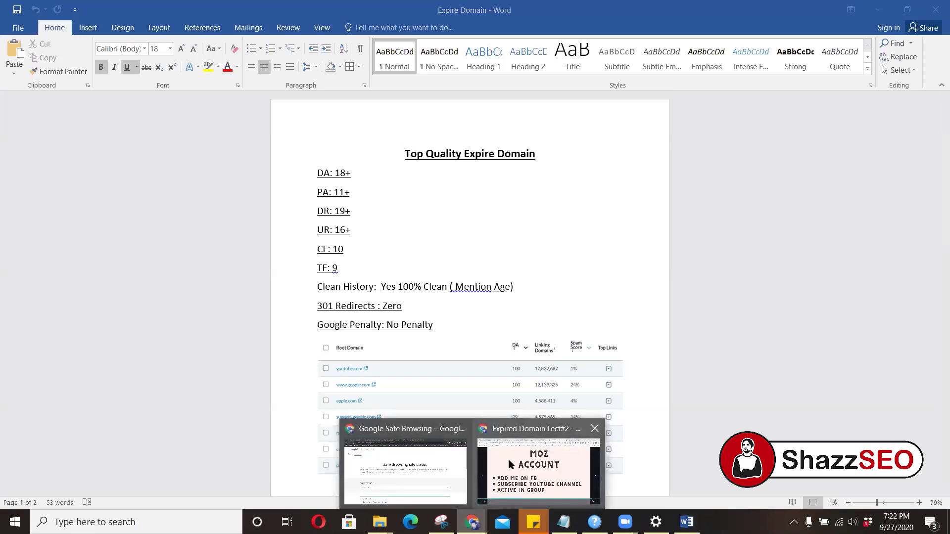
click(509, 459)
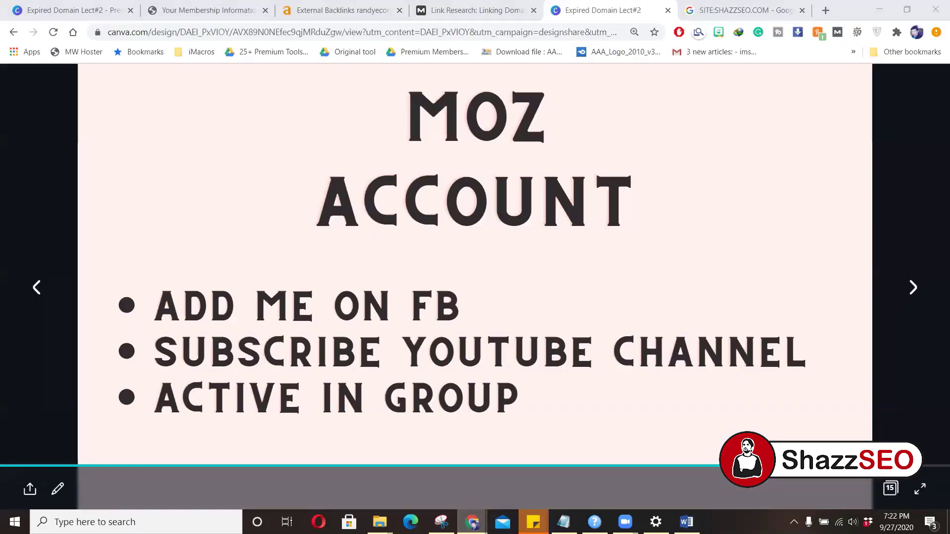
mouse_move(472, 520)
click(434, 473)
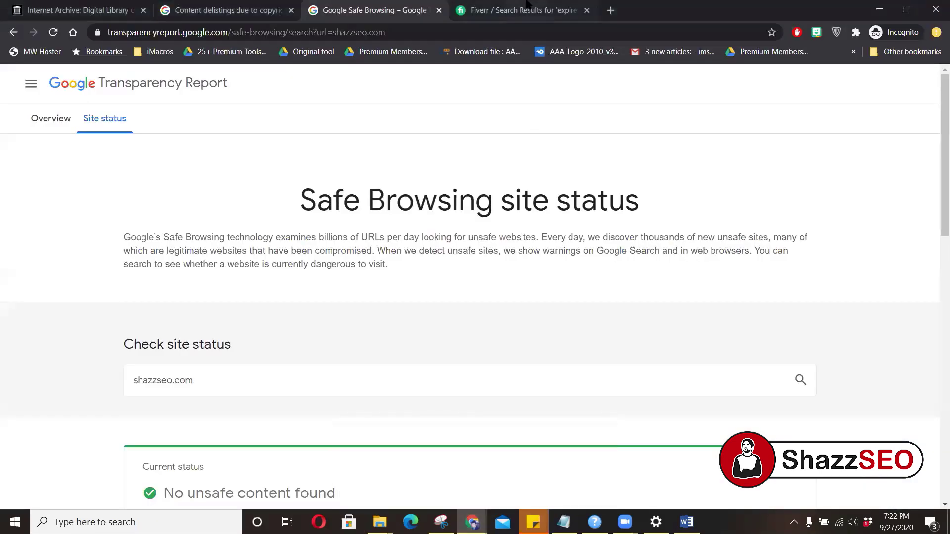
click(520, 10)
scroll(266, 227, up, 3)
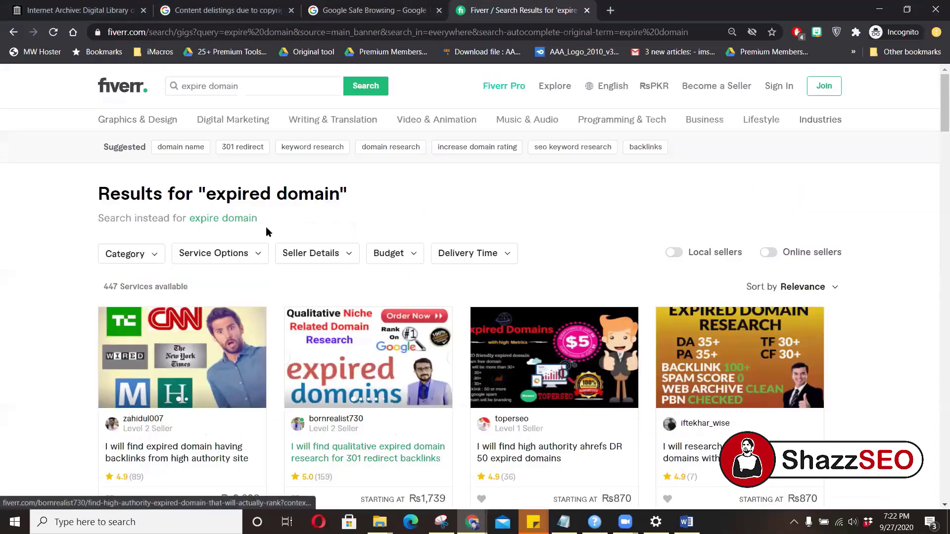
scroll(297, 248, down, 4)
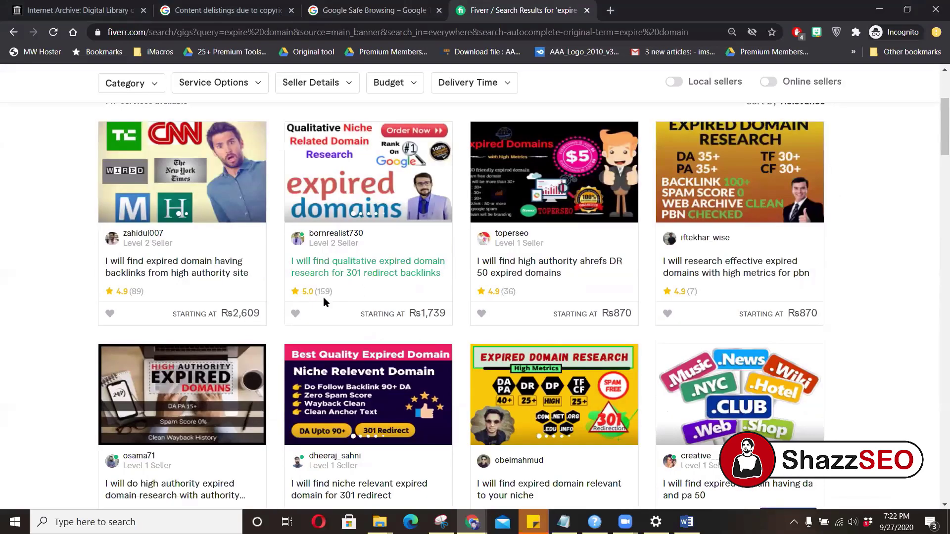
- Open the gig offering qualitative expired domain research for 301 redirect backlinks, and highlight the items listed under "This gig will include"
click(348, 273)
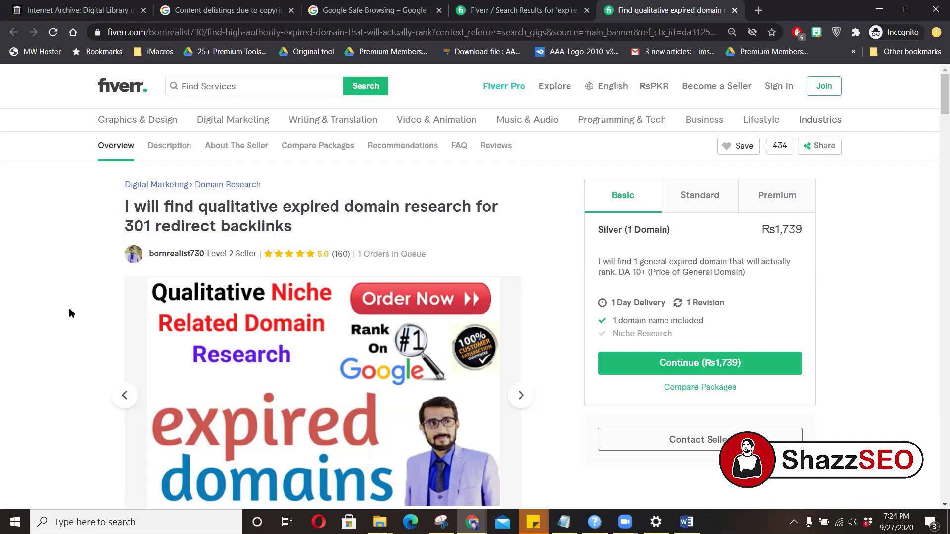
scroll(38, 327, down, 10)
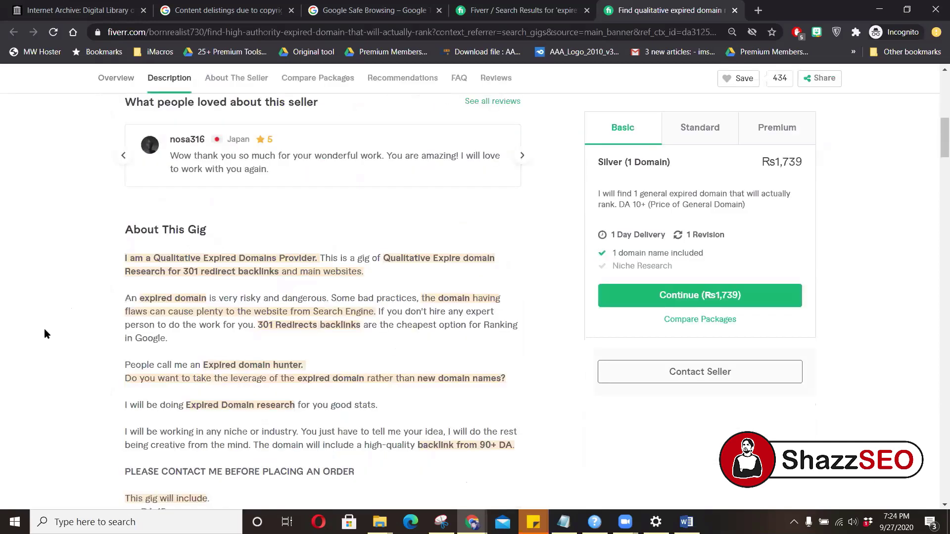
scroll(55, 328, up, 10)
scroll(48, 331, down, 10)
scroll(47, 336, down, 4)
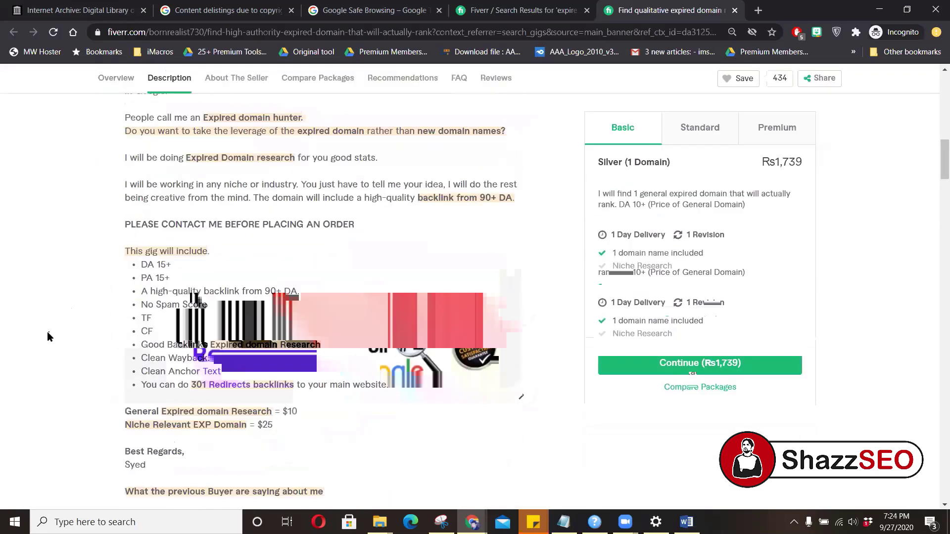
drag(143, 267, 256, 385)
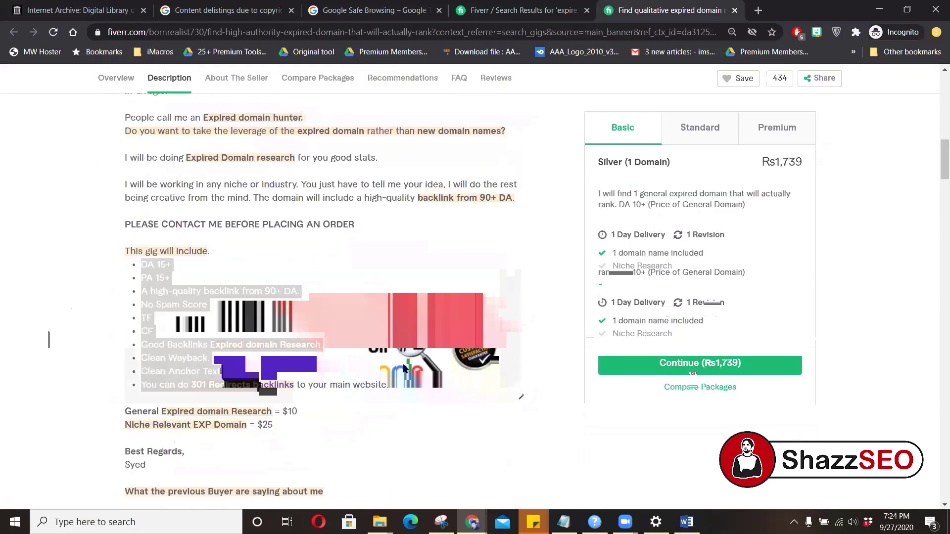
- Compare the gig's Basic and Premium packages, highlighting the price of each and the Premium DA requirement
click(307, 366)
scroll(365, 329, up, 10)
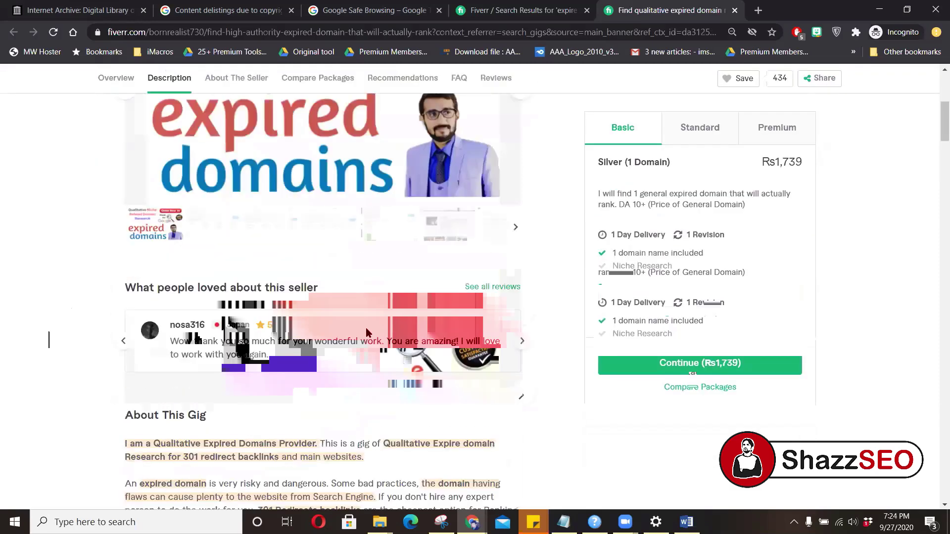
scroll(188, 281, down, 10)
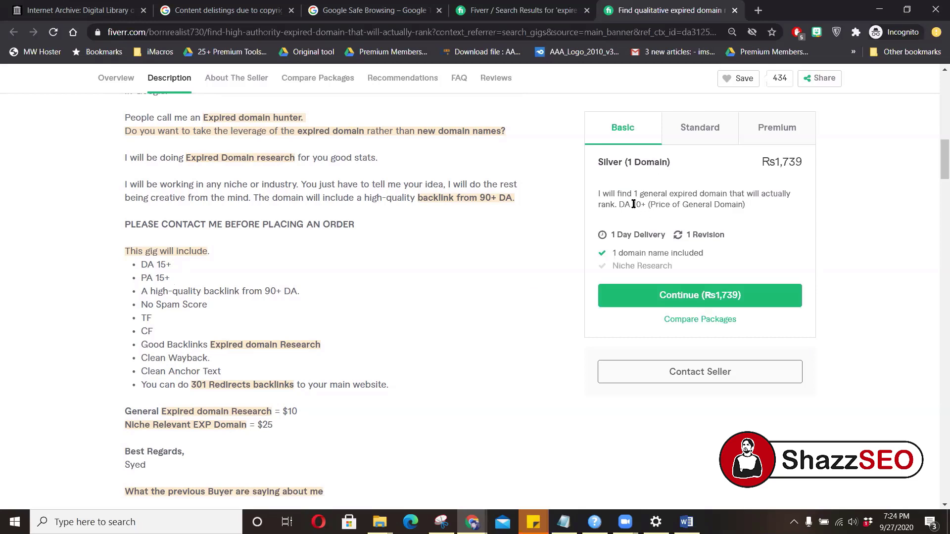
drag(757, 164, 803, 164)
click(772, 133)
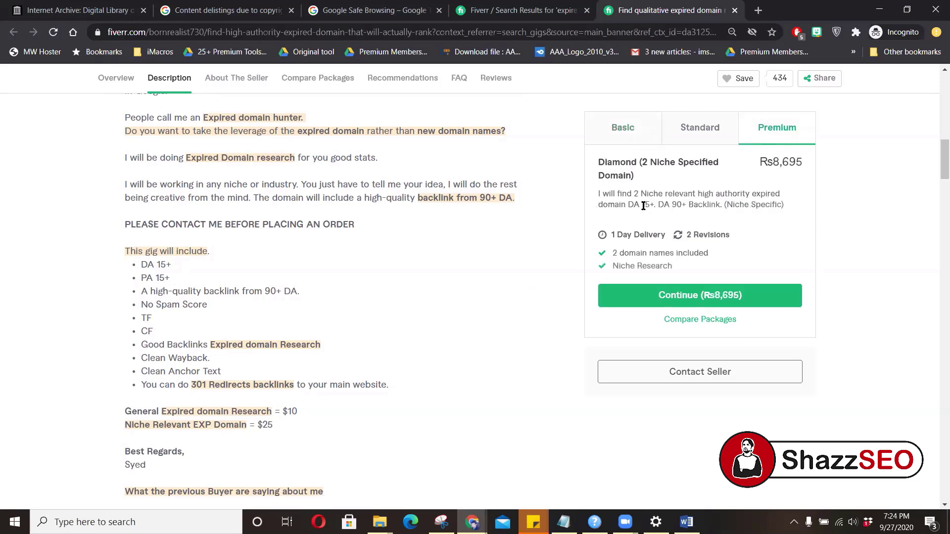
drag(657, 204, 620, 203)
drag(760, 162, 805, 165)
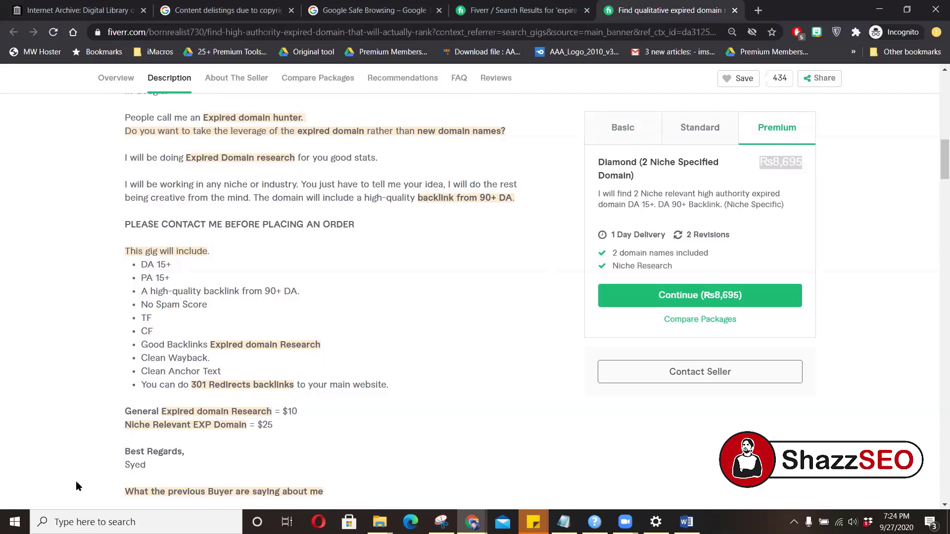
scroll(114, 426, up, 1)
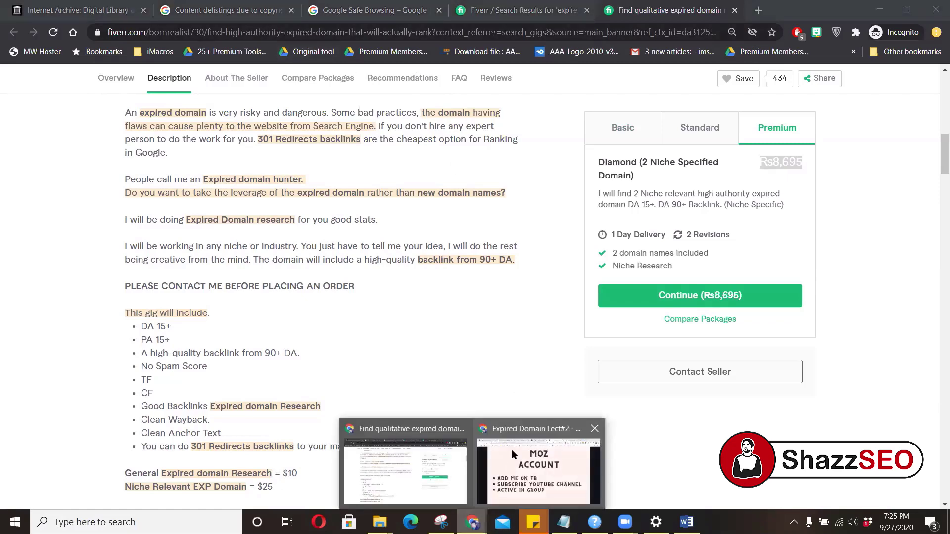
- Switch to Moz's Linking Domains page in the other Chrome window and analyze the root domain foxnews.com
click(511, 449)
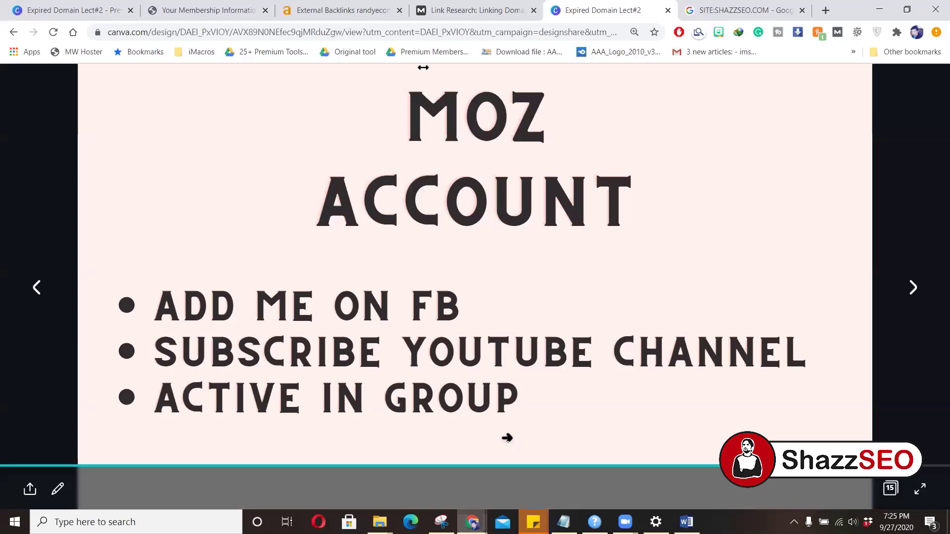
click(478, 5)
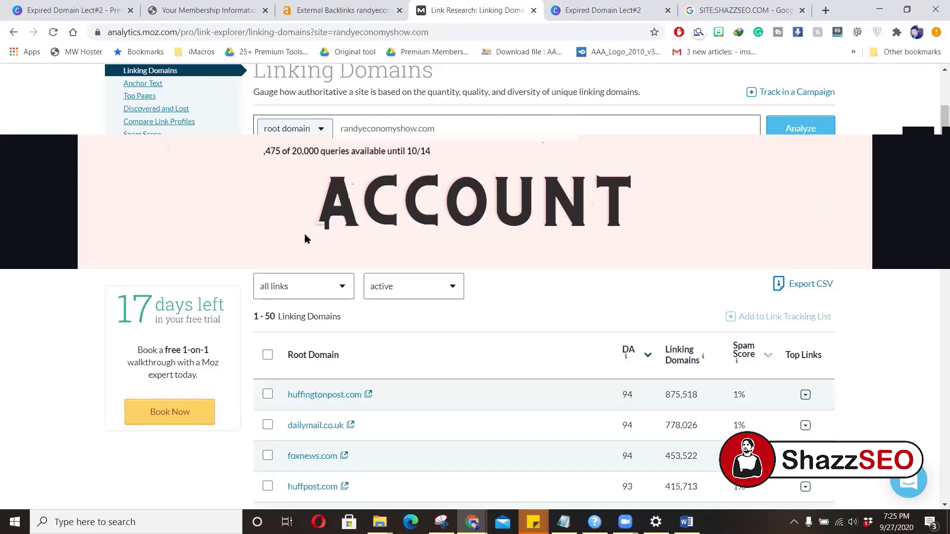
scroll(309, 219, up, 3)
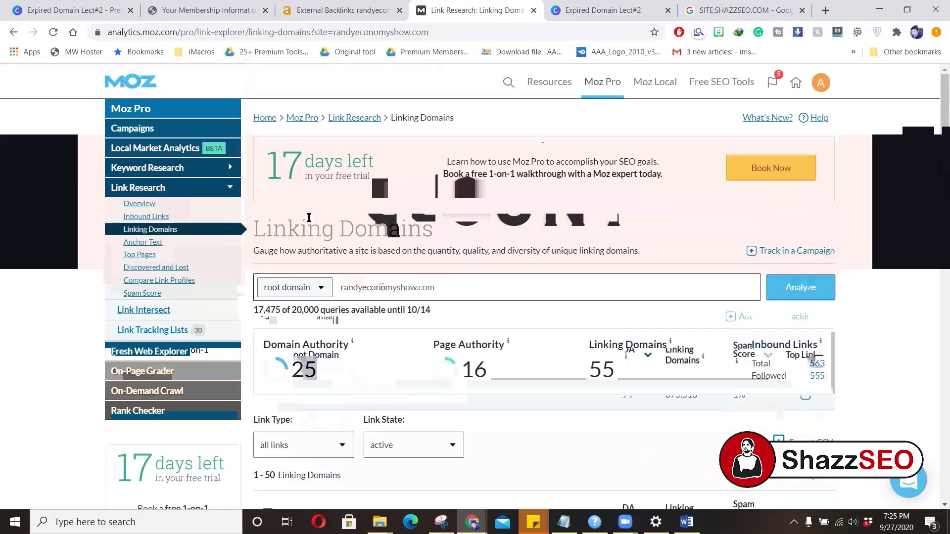
triple_click(463, 283)
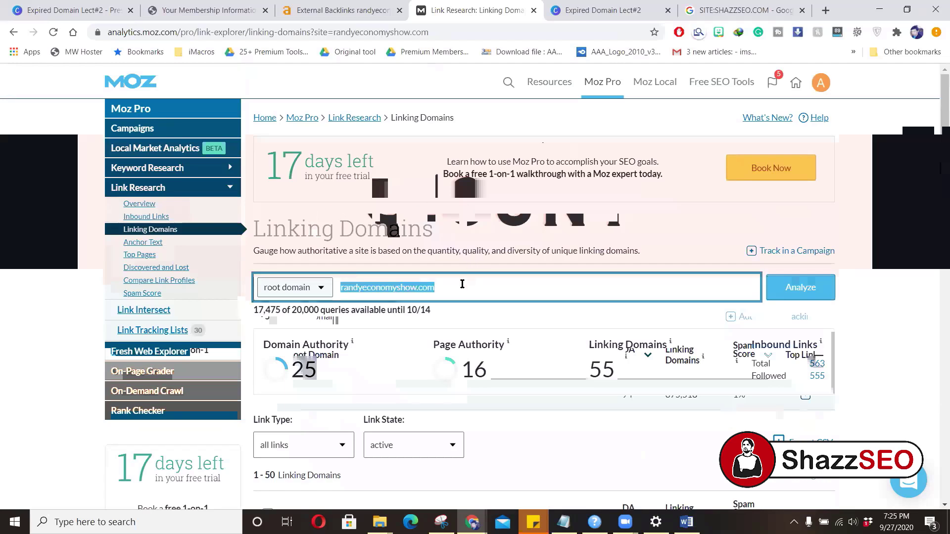
text(foxnews)
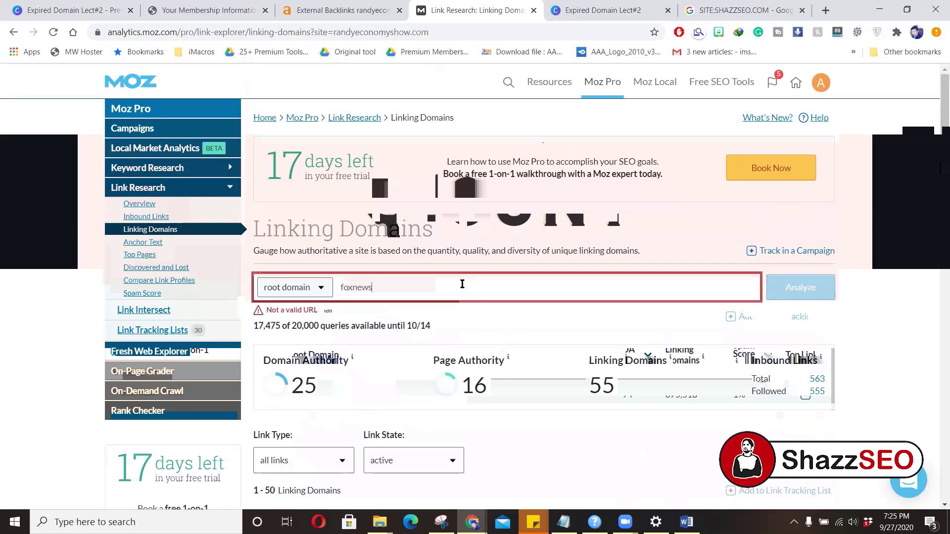
text(.com)
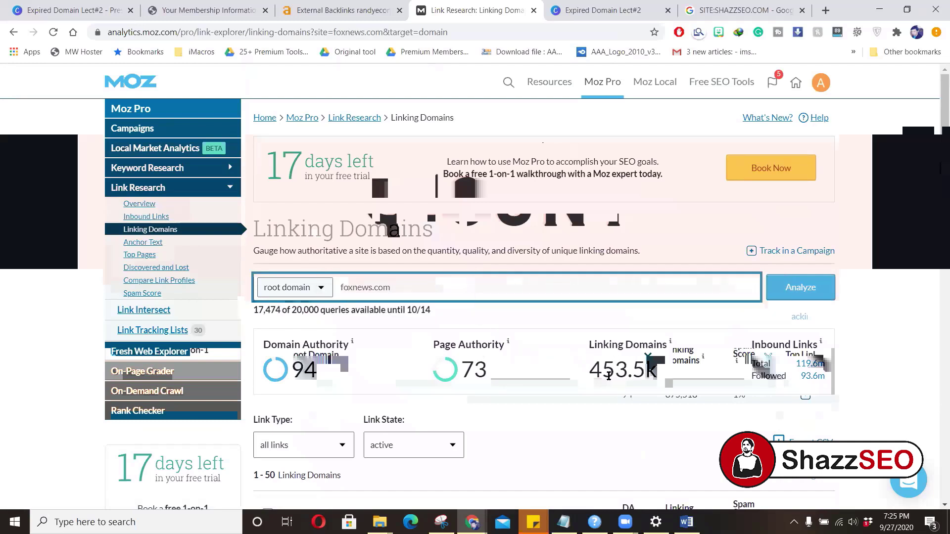
- Examine the authority metrics for foxnews.com and the DA and spam scores in its linking domains list
scroll(649, 368, down, 3)
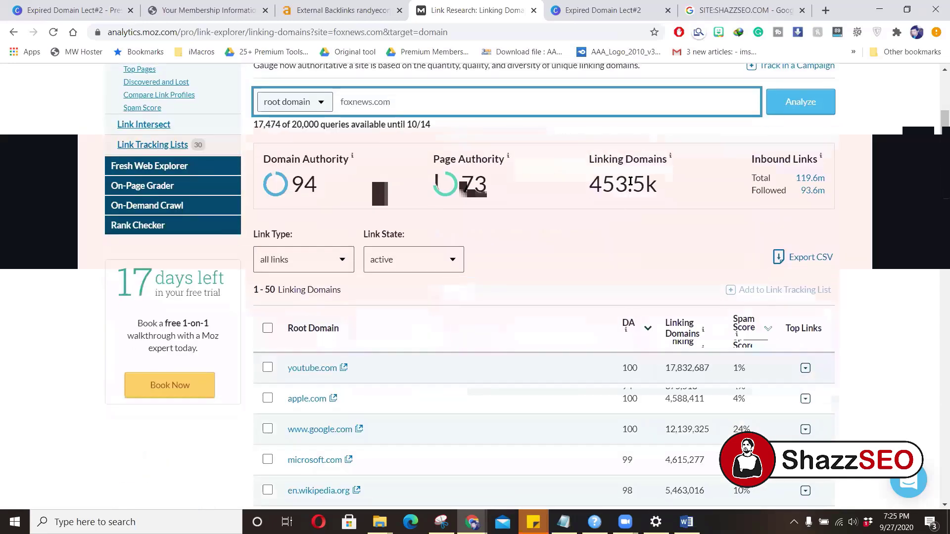
scroll(411, 267, down, 4)
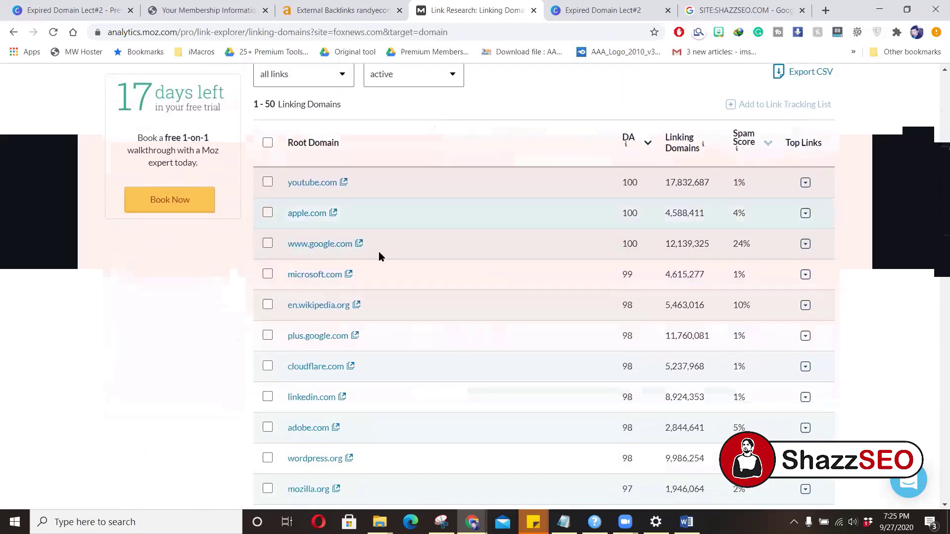
scroll(381, 257, down, 5)
scroll(405, 356, up, 12)
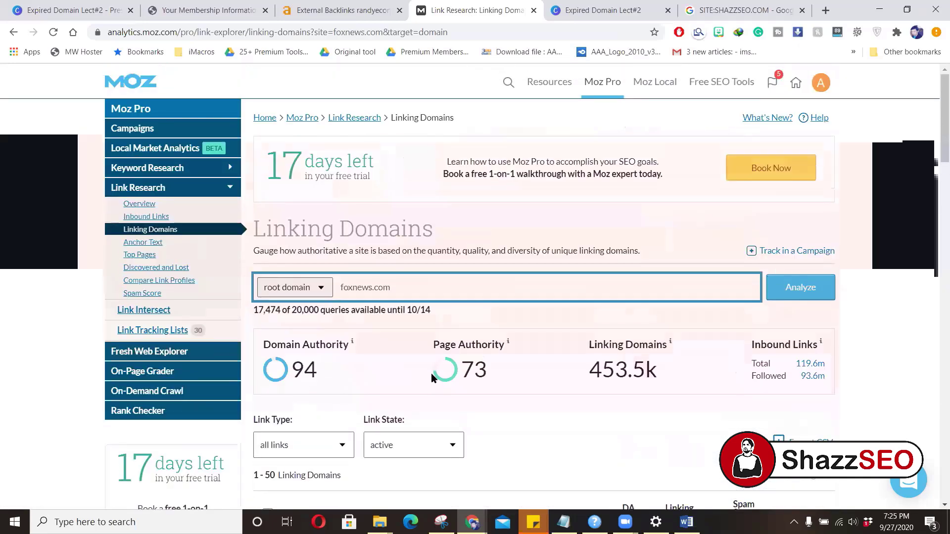
scroll(386, 361, down, 2)
scroll(258, 322, up, 2)
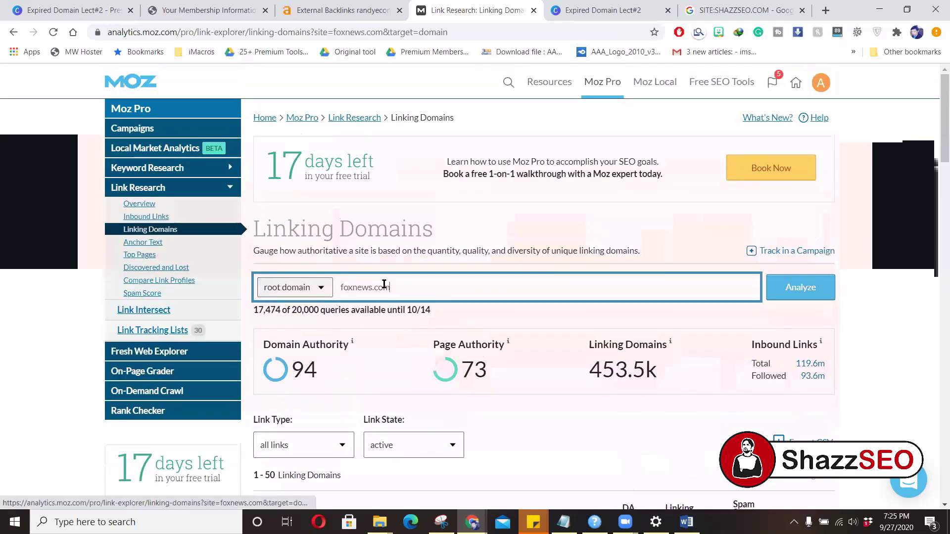
scroll(483, 320, down, 10)
scroll(436, 243, up, 3)
scroll(445, 276, down, 20)
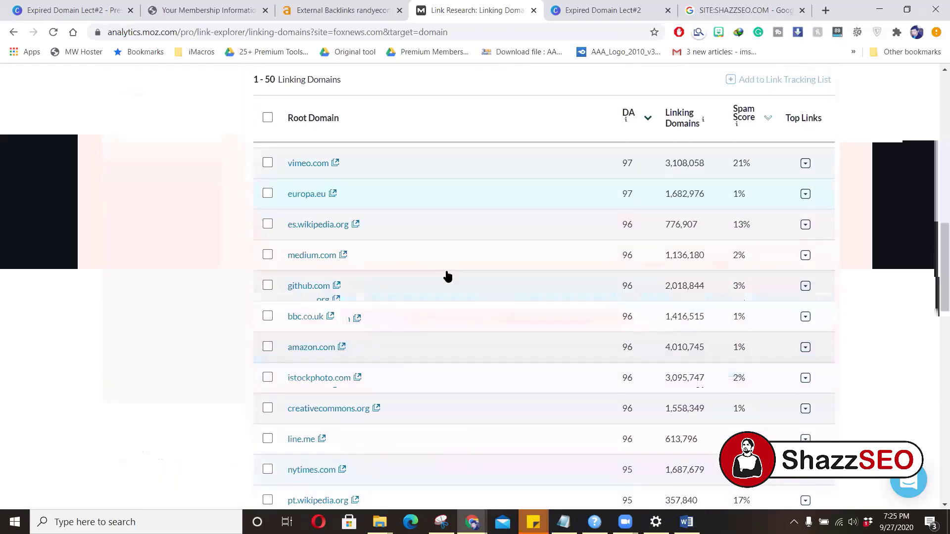
scroll(451, 326, up, 20)
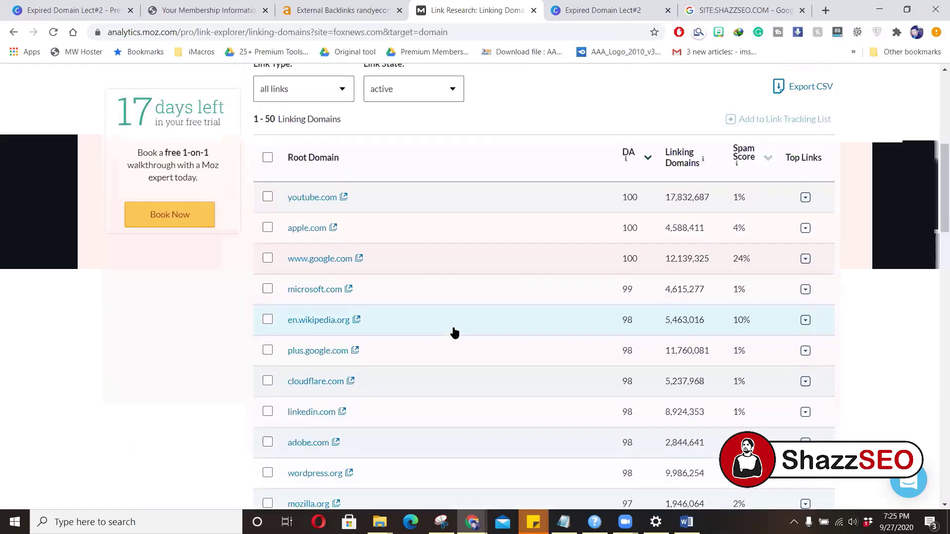
scroll(373, 421, down, 11)
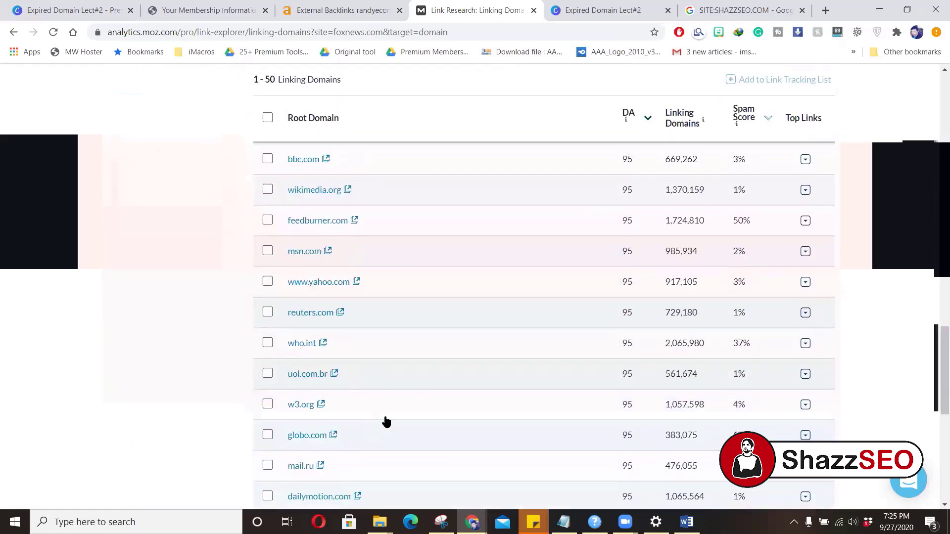
scroll(460, 426, up, 17)
scroll(473, 417, down, 3)
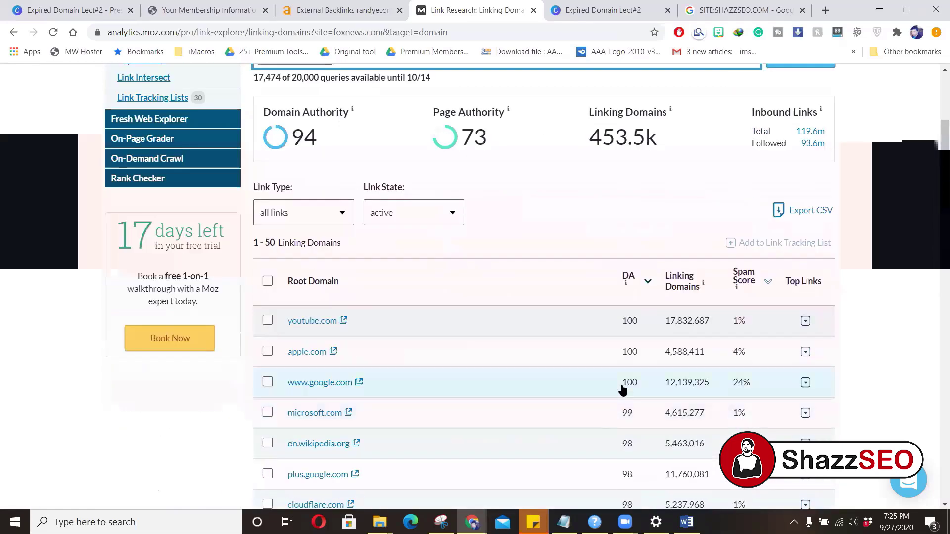
- Export the foxnews.com linking domains to CSV with up to 10,000 rows
click(796, 214)
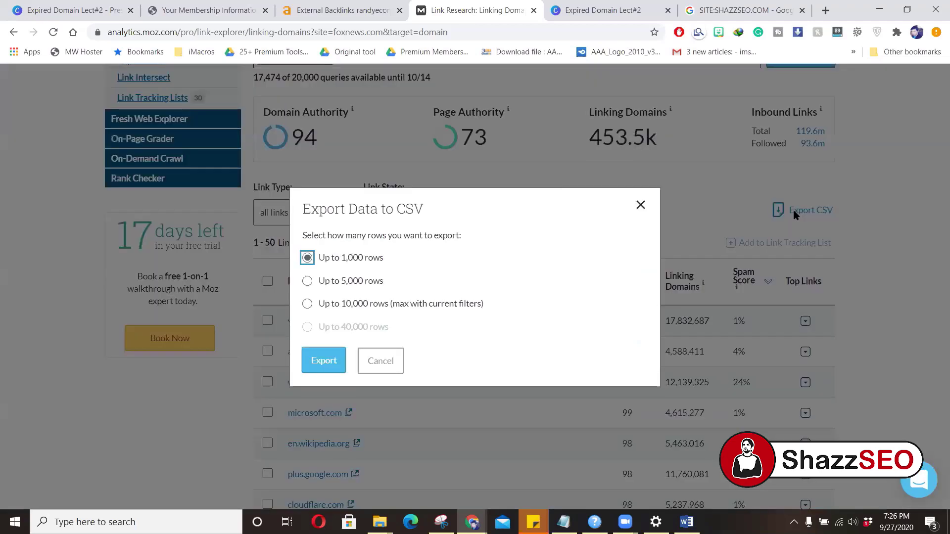
click(308, 304)
click(322, 361)
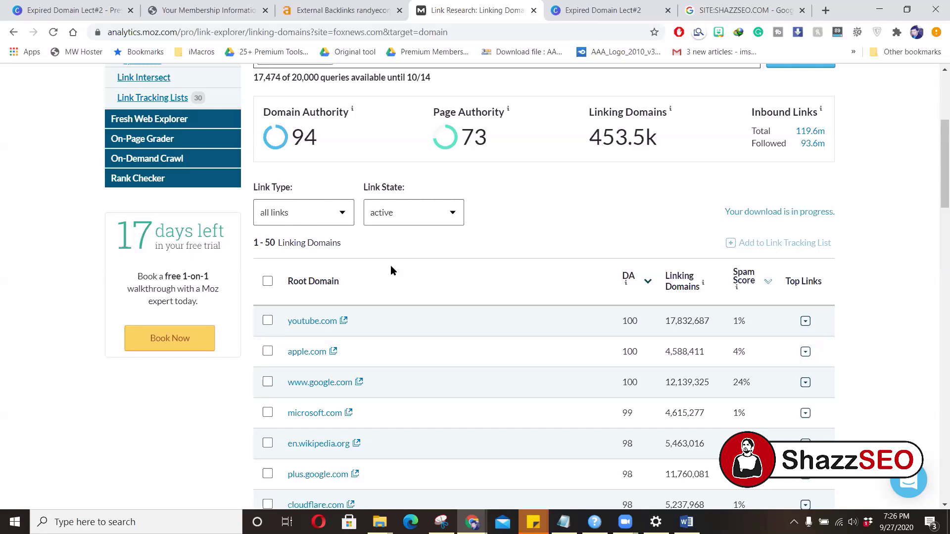
- Look over the first page of foxnews.com linking domains again and highlight the total in the Linking Domains metric
scroll(391, 270, down, 1)
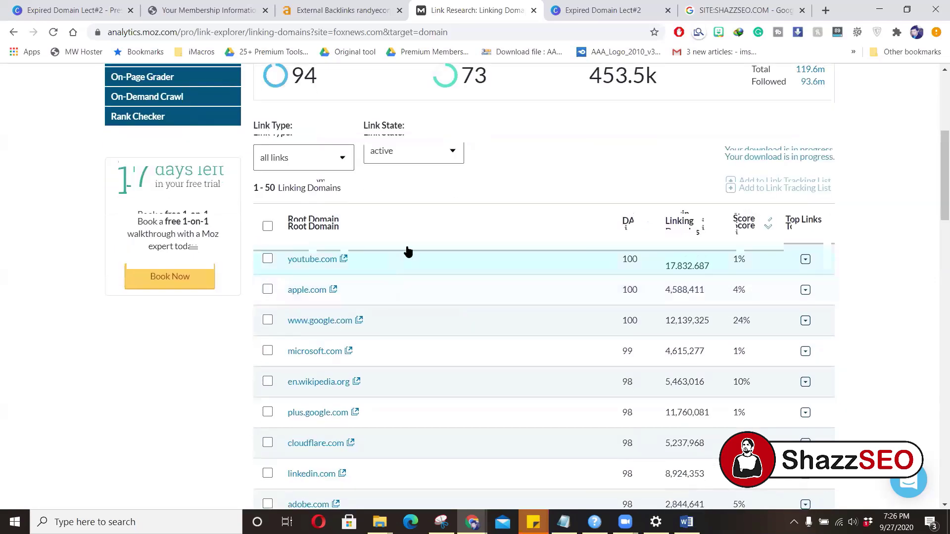
scroll(366, 252, down, 1)
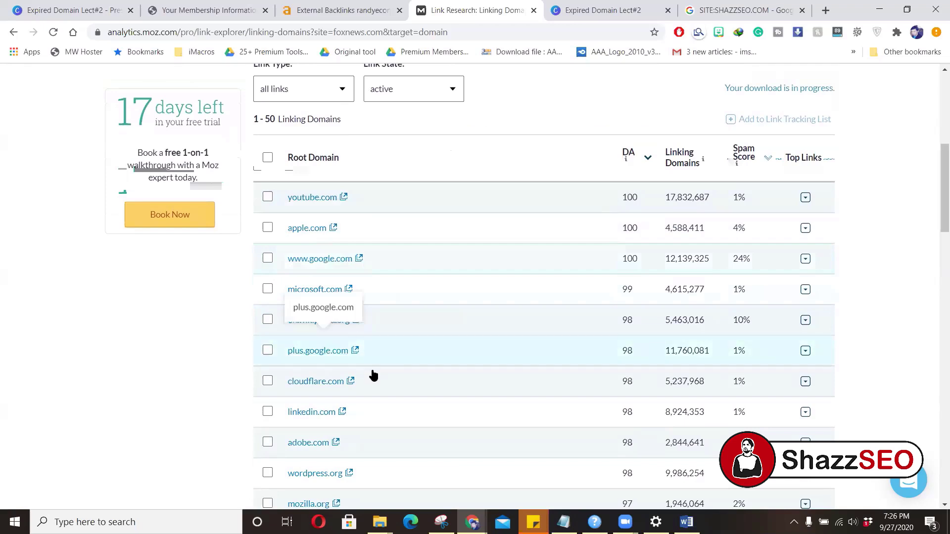
scroll(346, 378, down, 3)
scroll(376, 433, down, 1)
scroll(344, 441, down, 5)
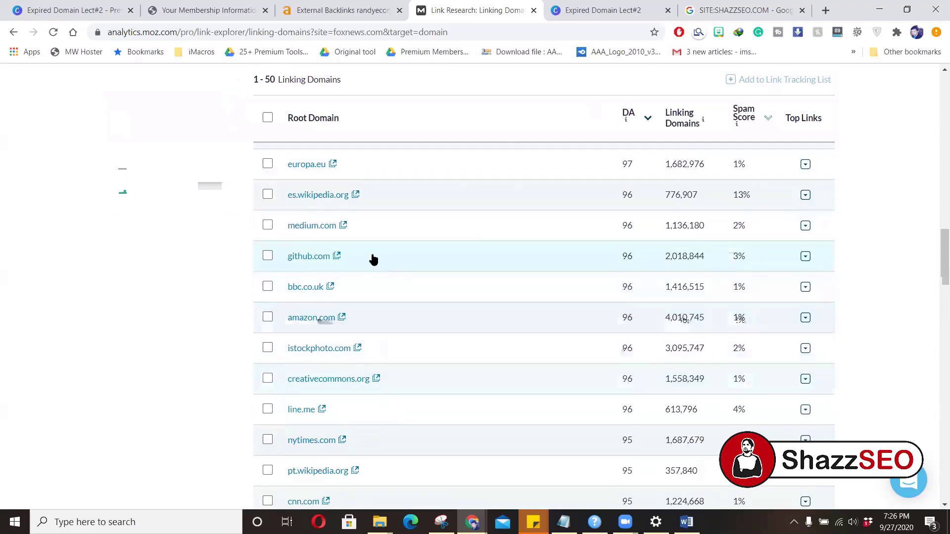
scroll(371, 259, up, 10)
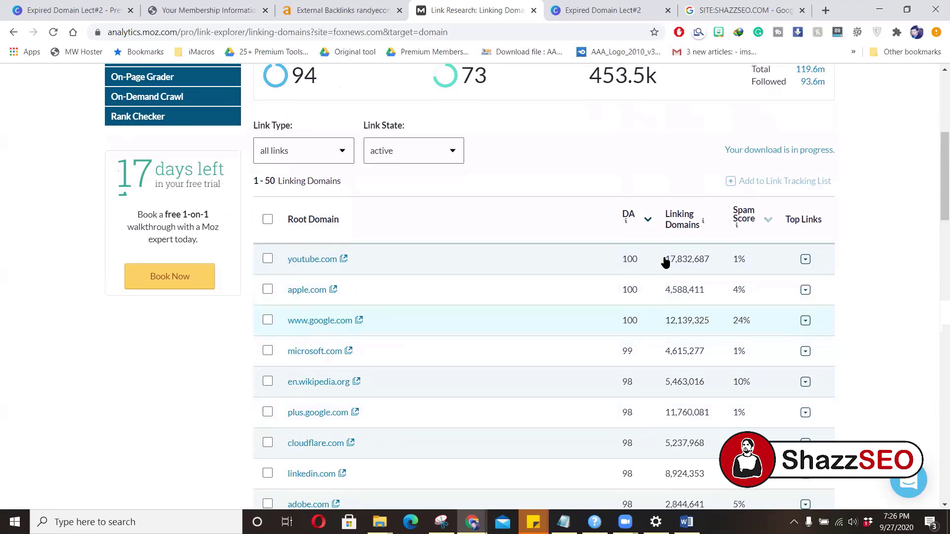
scroll(694, 246, up, 1)
scroll(694, 246, up, 5)
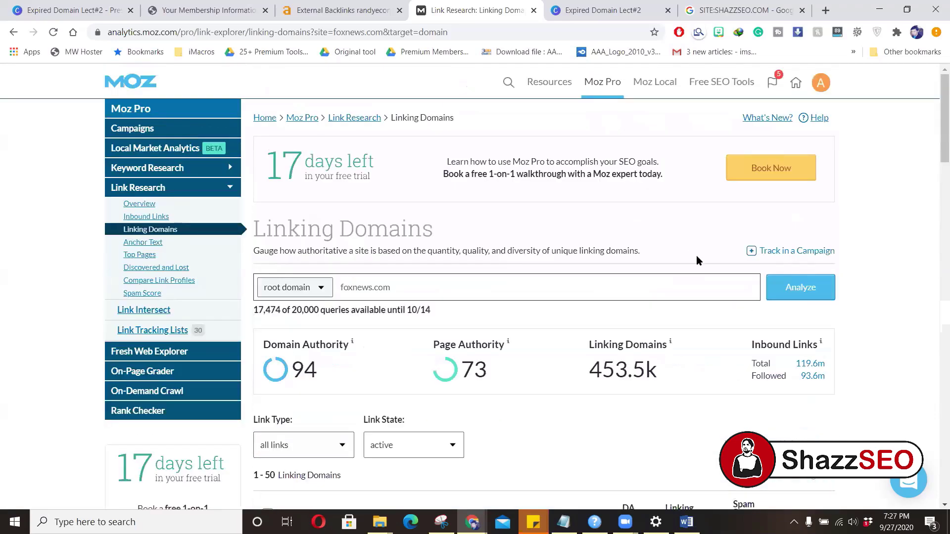
scroll(865, 367, down, 3)
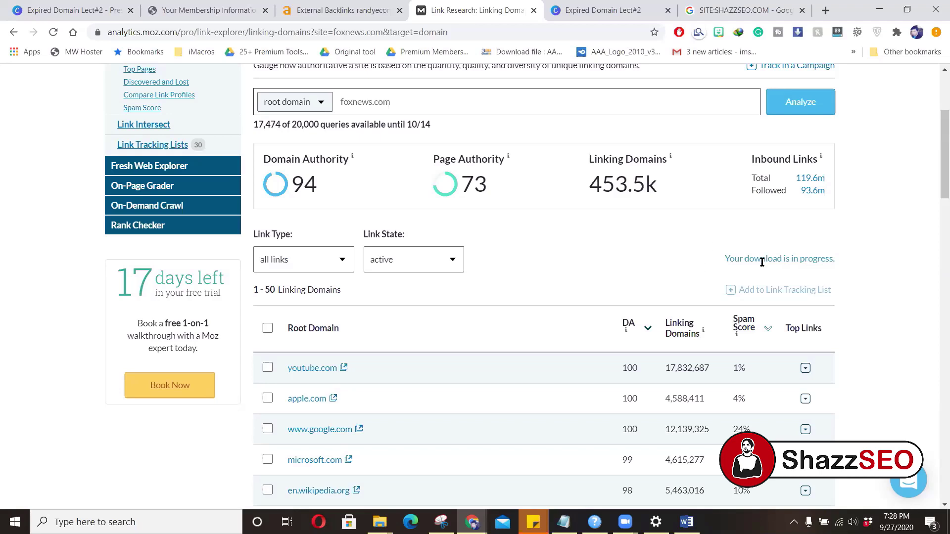
drag(580, 186, 658, 187)
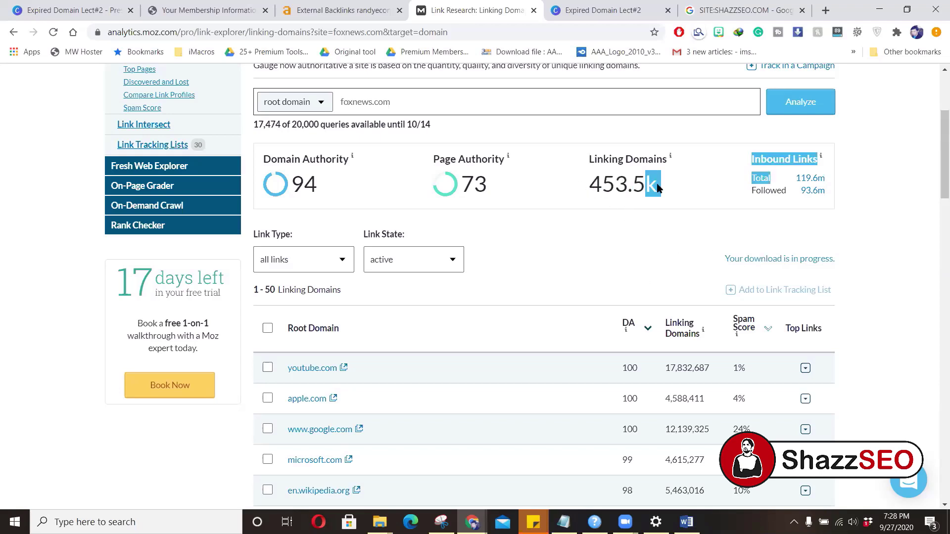
click(633, 203)
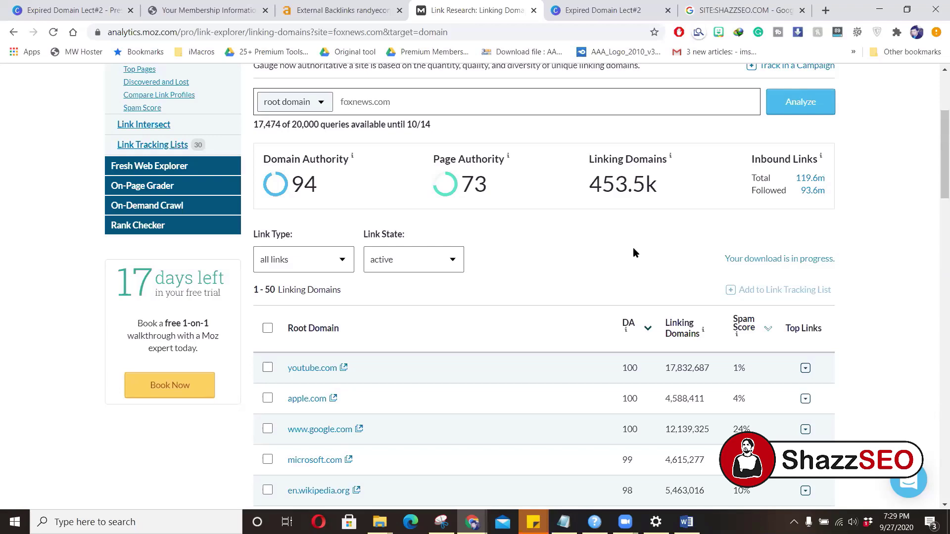
- Browse the root domains linking to foxnews.com and page forward through the results to entries 101 - 150
scroll(544, 245, down, 15)
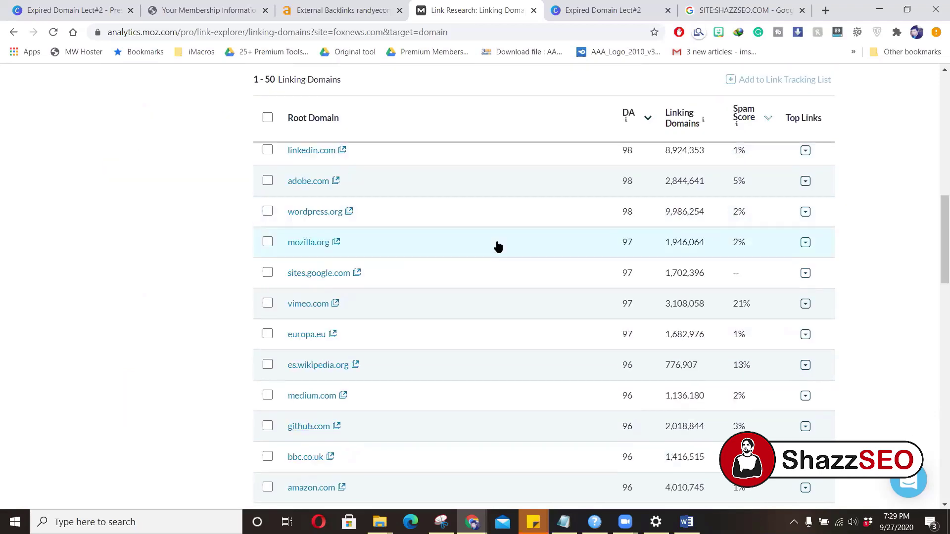
scroll(509, 235, up, 20)
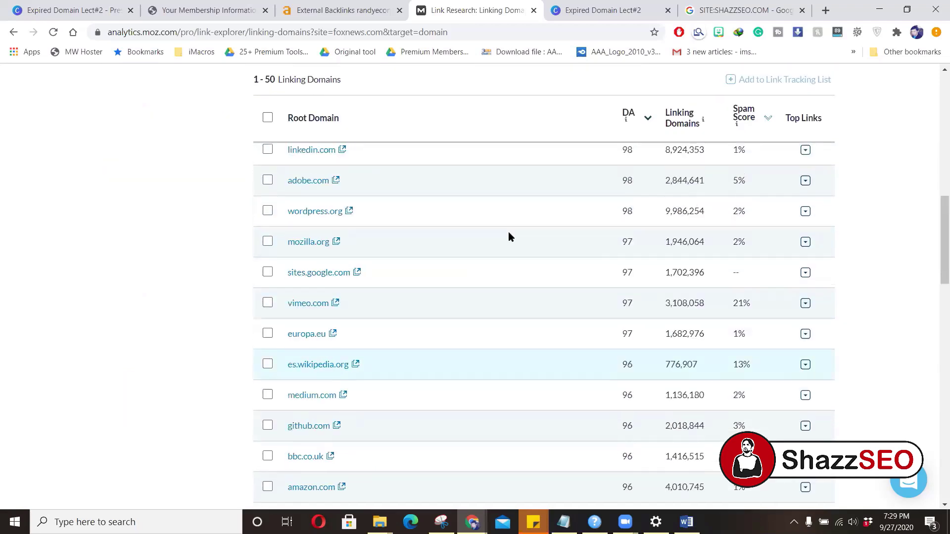
scroll(507, 257, down, 10)
scroll(506, 284, down, 15)
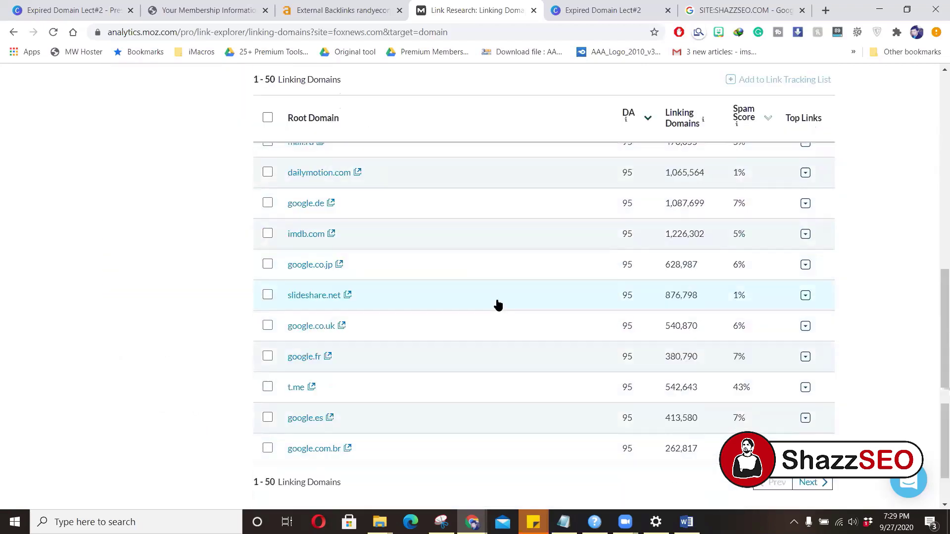
click(812, 483)
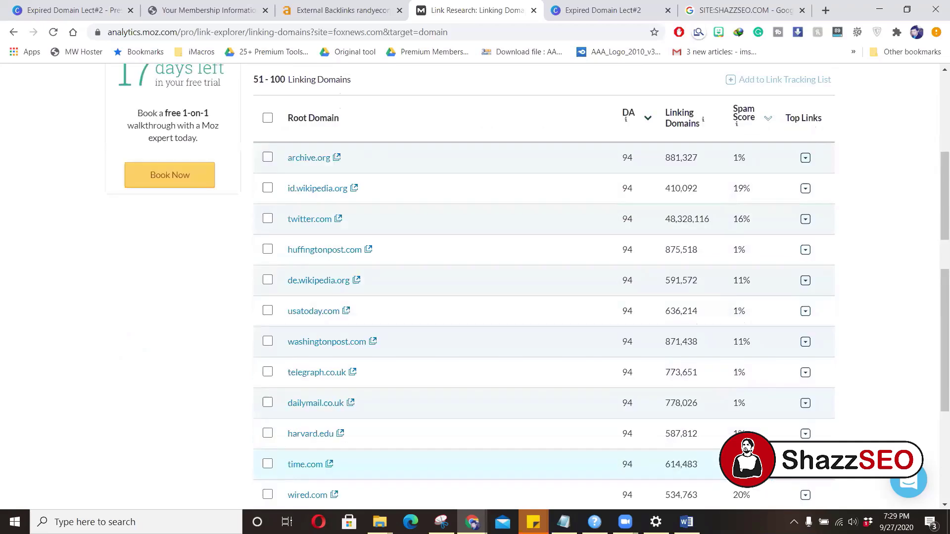
scroll(782, 479, down, 8)
scroll(783, 479, down, 12)
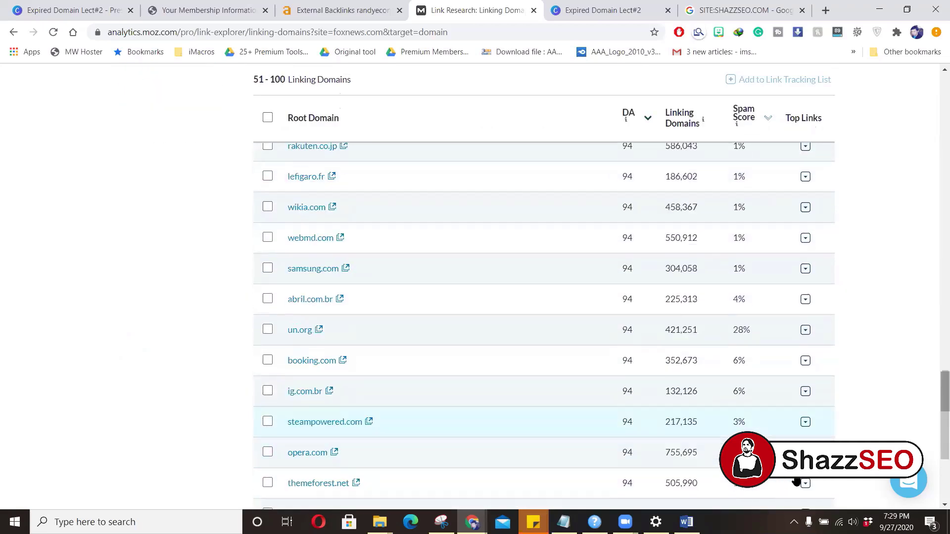
click(802, 398)
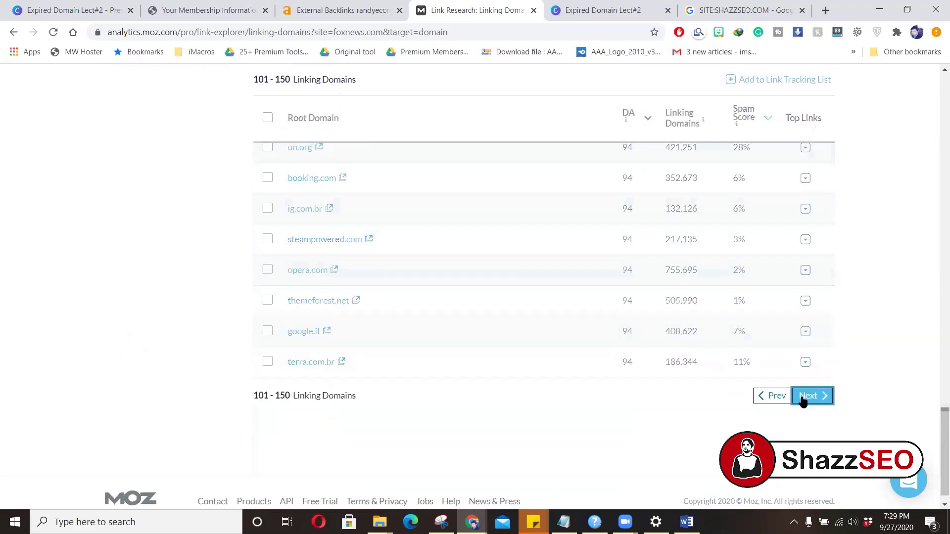
- Page forward through the foxnews.com linking domains, 50 at a time, up to entries 401 - 450
scroll(804, 415, down, 10)
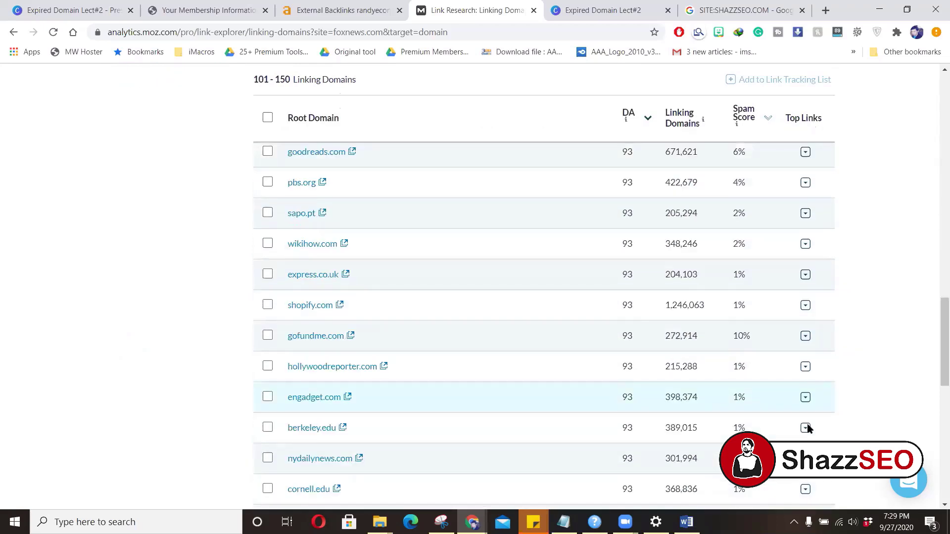
scroll(806, 431, down, 5)
click(807, 376)
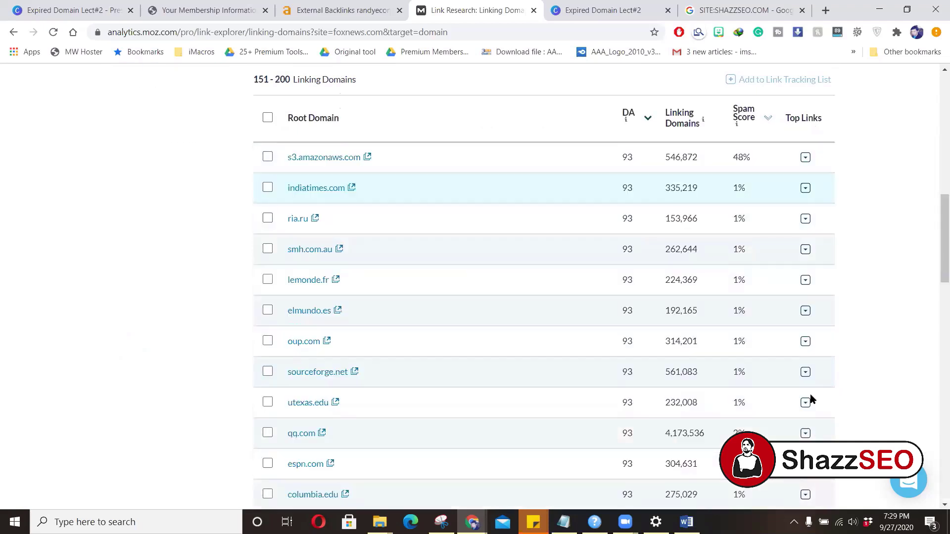
scroll(806, 402, down, 8)
scroll(809, 399, down, 5)
click(811, 374)
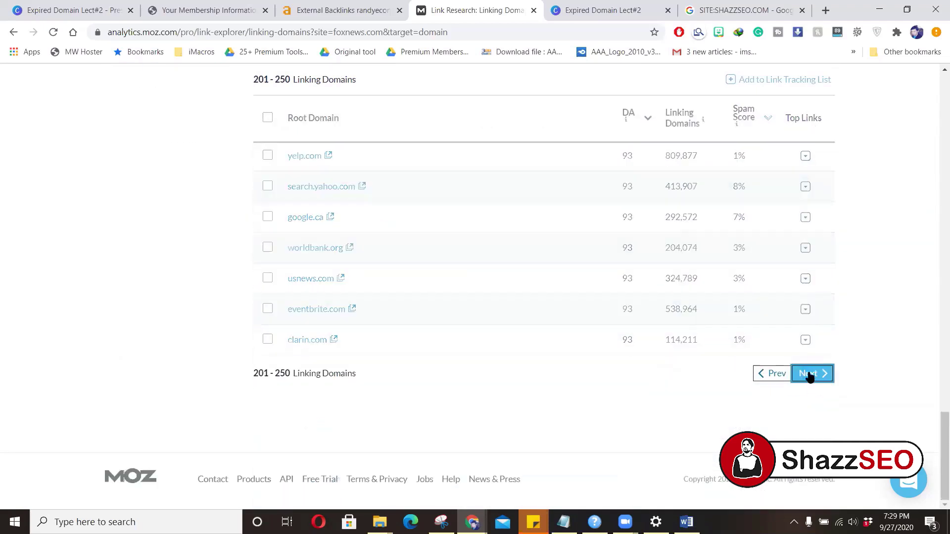
scroll(755, 354, down, 15)
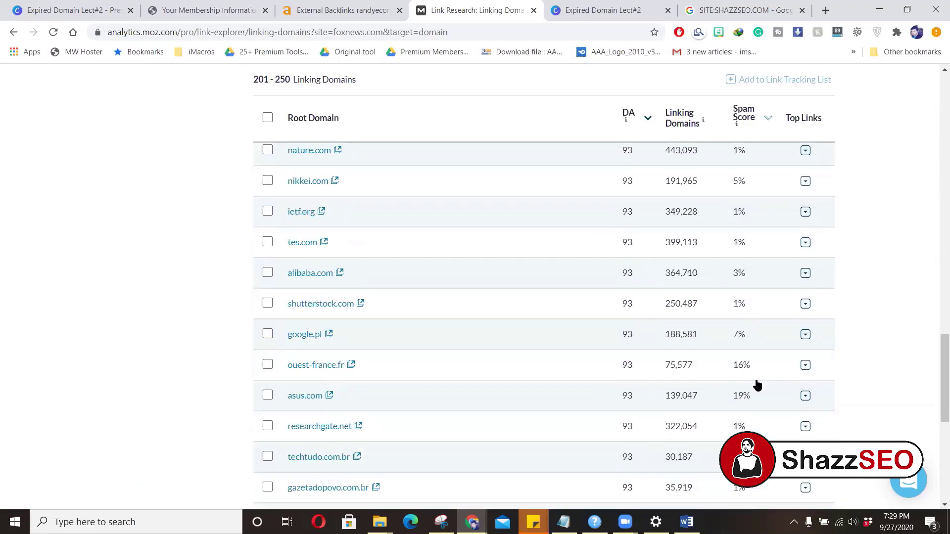
click(800, 378)
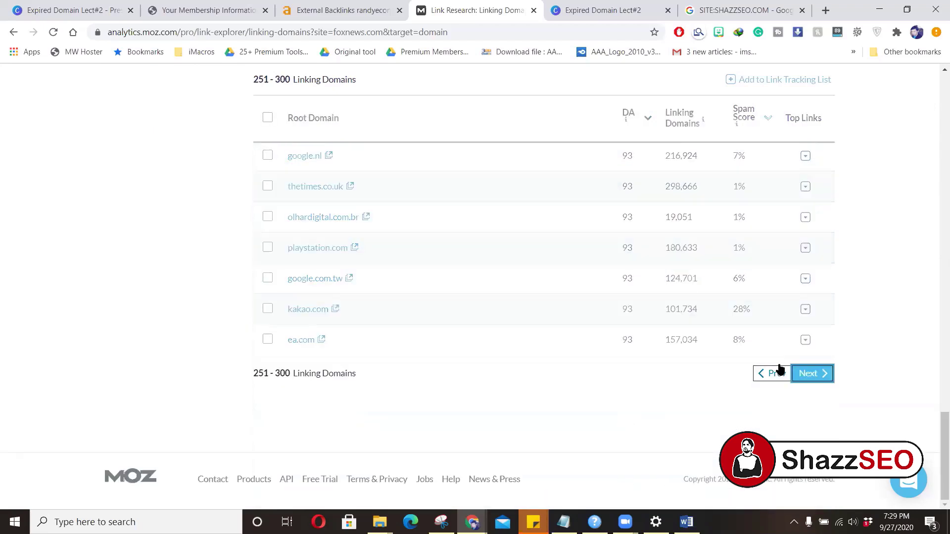
scroll(772, 393, down, 15)
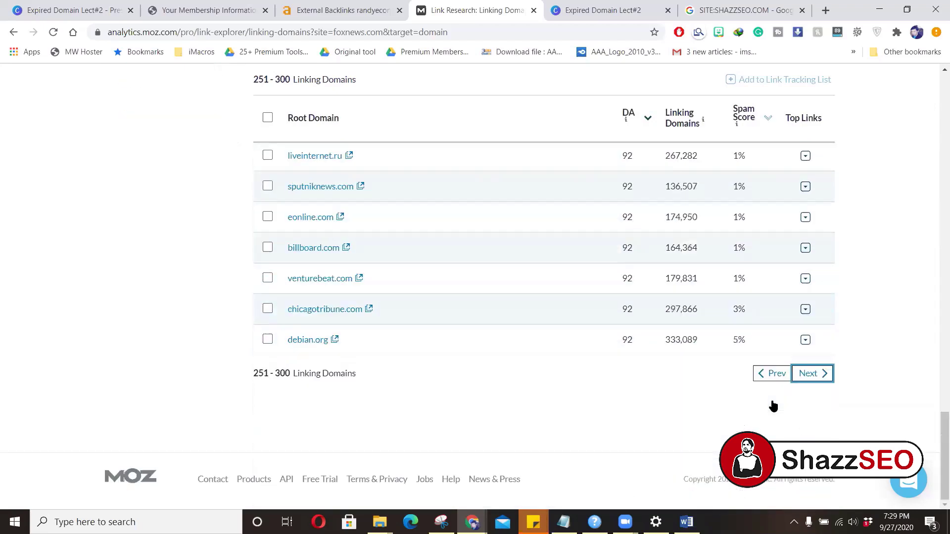
click(804, 376)
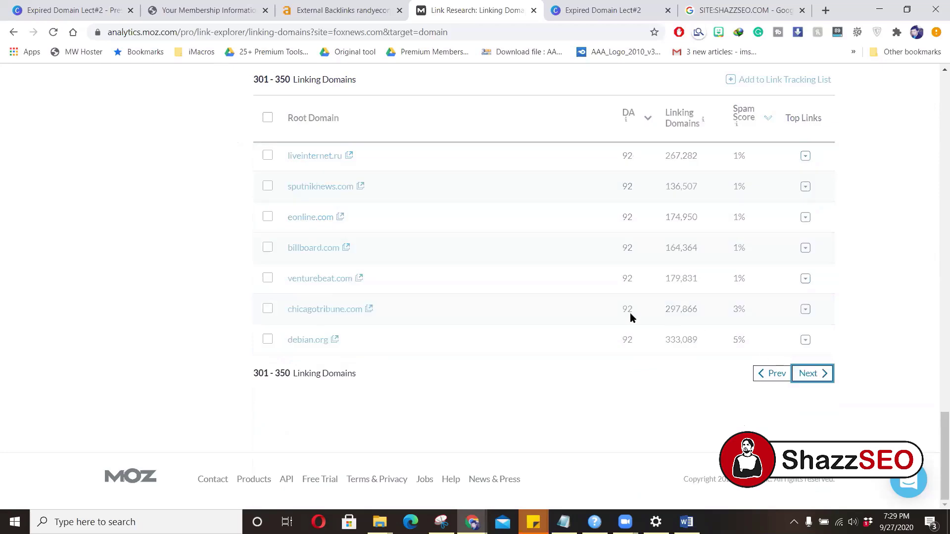
scroll(636, 323, down, 15)
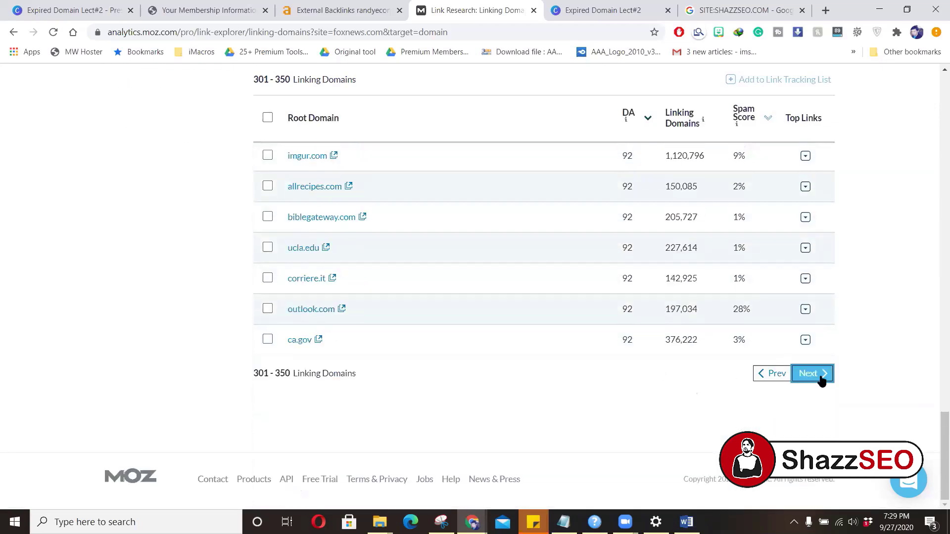
click(828, 373)
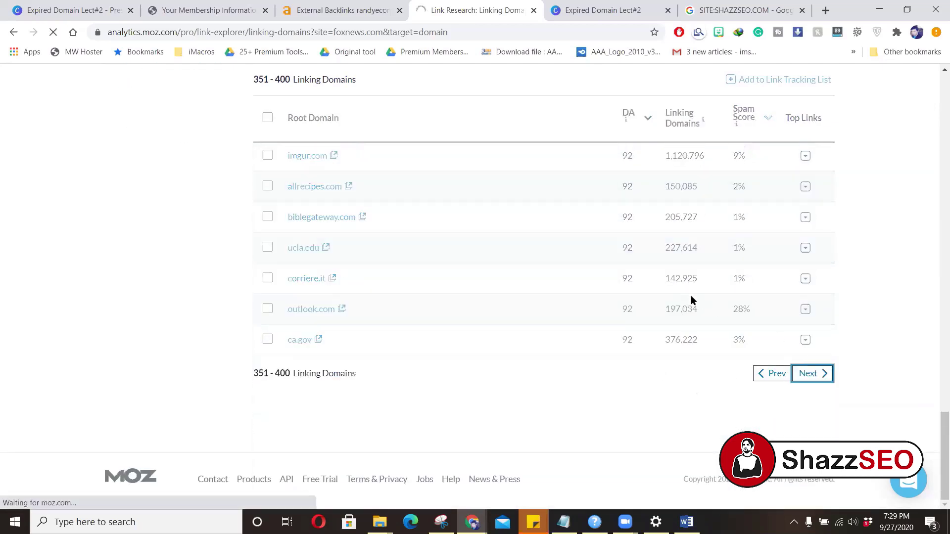
scroll(692, 321, down, 15)
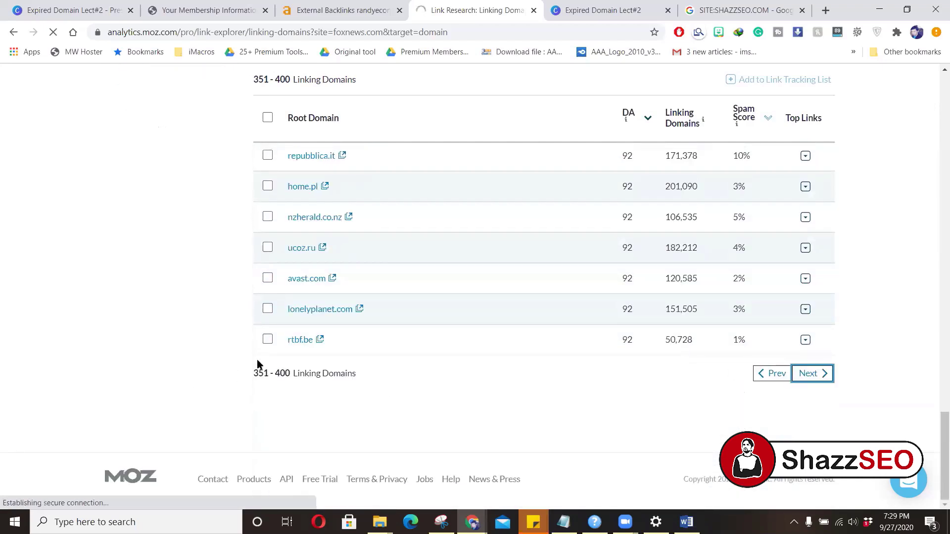
click(798, 374)
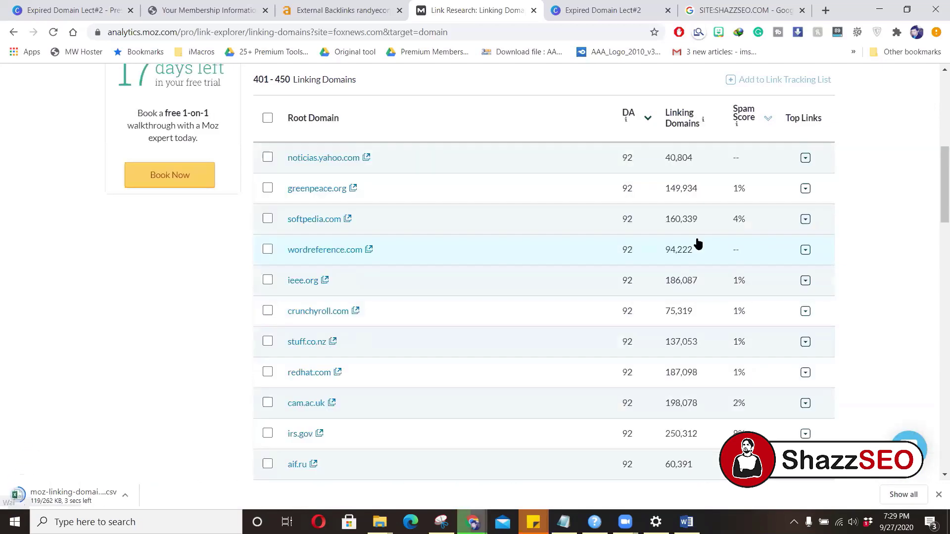
- Expand the top links for noticias.yahoo.com and look over the remaining domains in entries 401 - 450
click(292, 168)
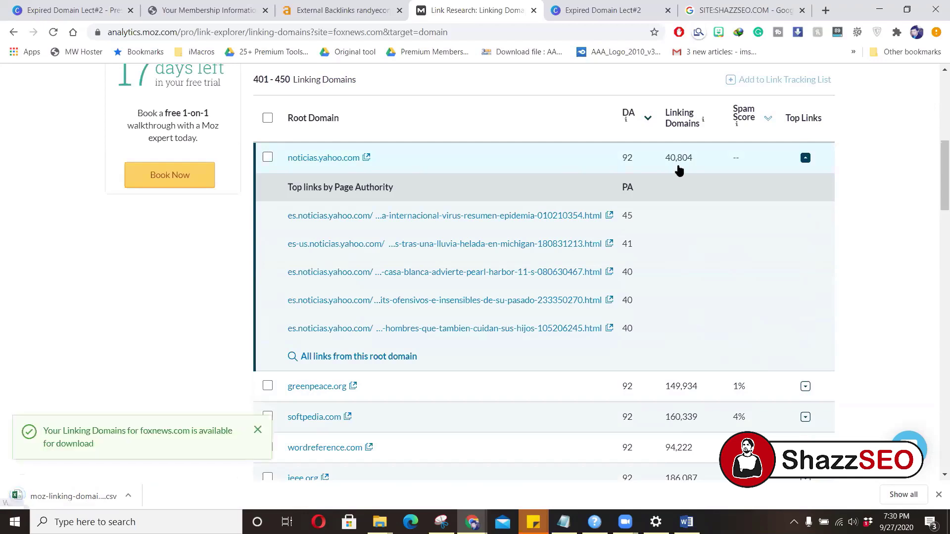
scroll(675, 198, down, 6)
scroll(693, 269, down, 15)
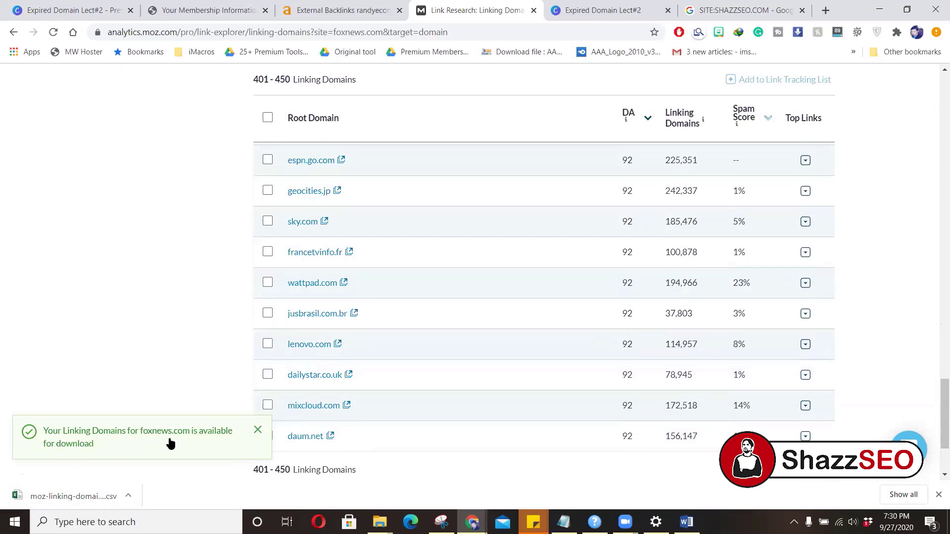
- Open the downloaded foxnews.com linking domains CSV in Excel and widen column A to fit the full root domain names
click(74, 495)
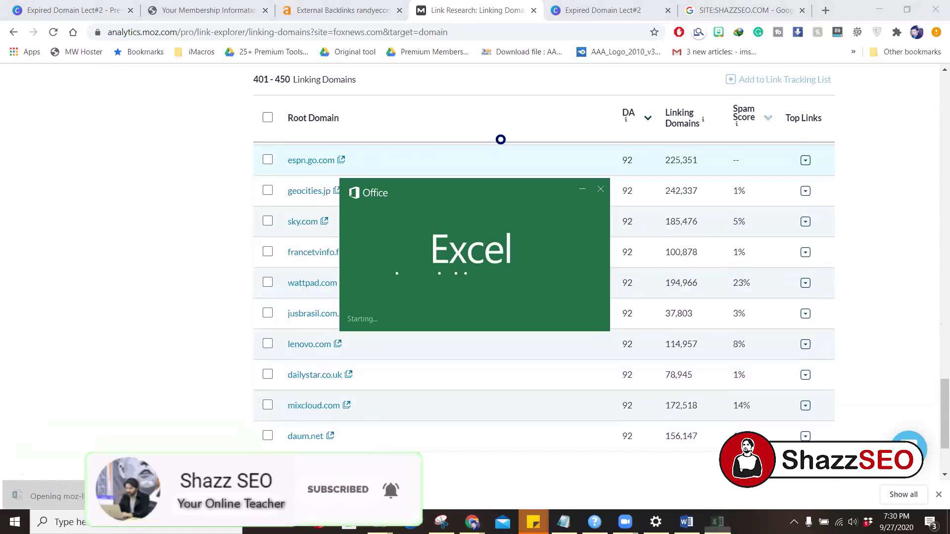
scroll(96, 256, down, 6)
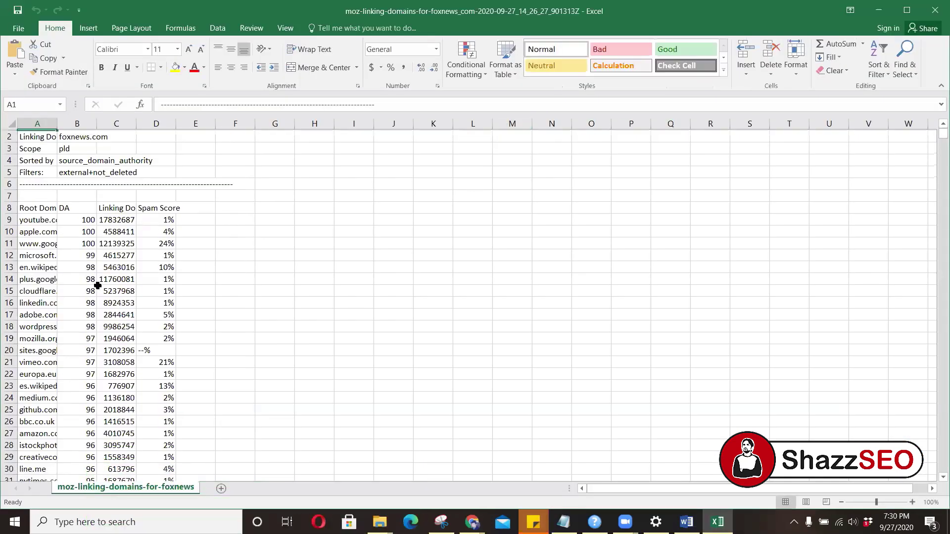
scroll(102, 280, up, 6)
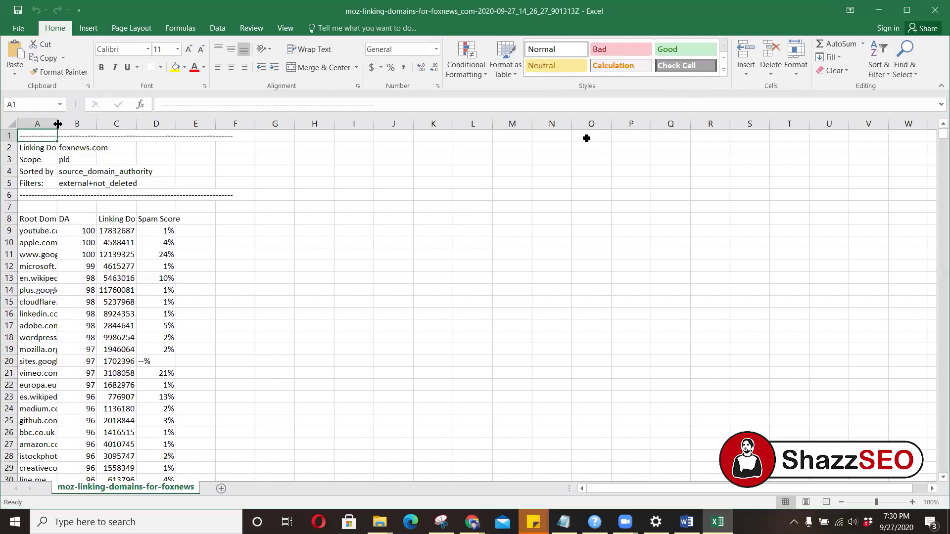
drag(58, 124, 67, 123)
drag(159, 139, 179, 138)
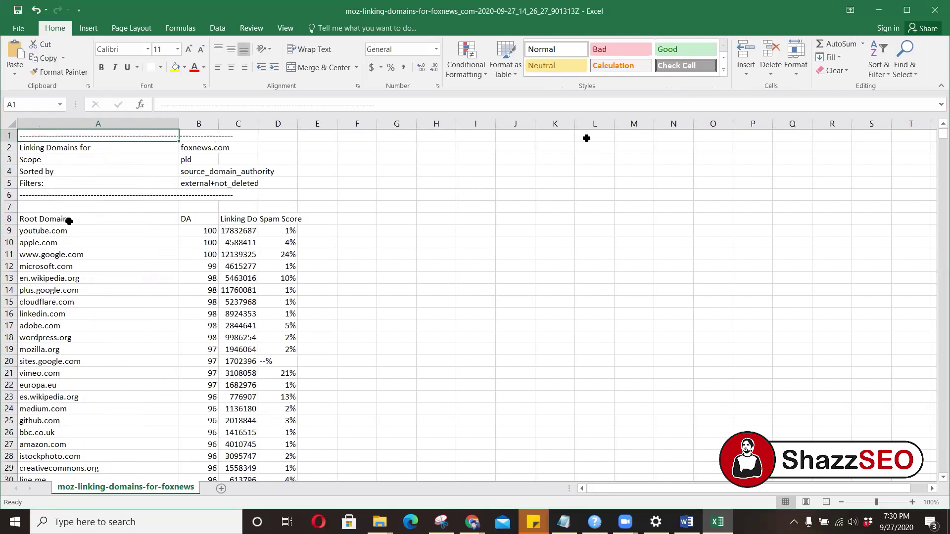
scroll(64, 341, down, 3)
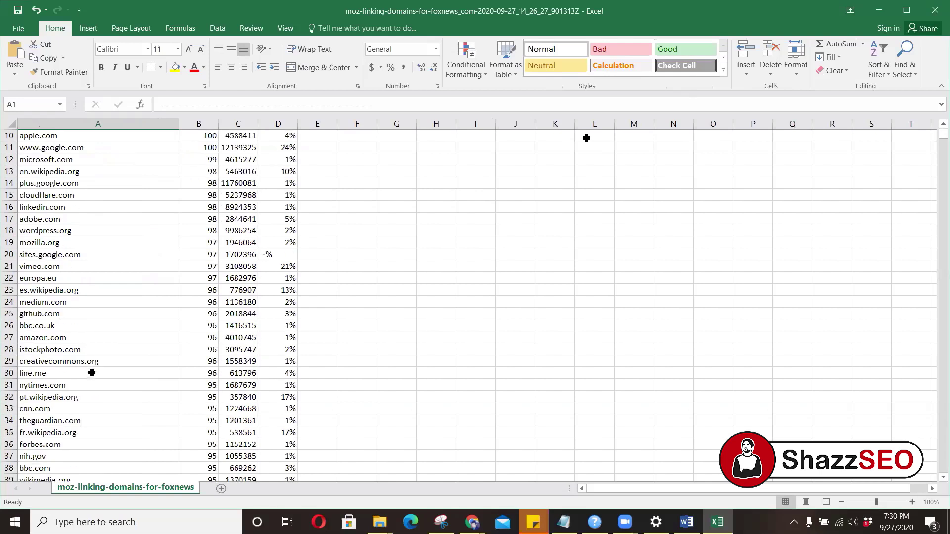
scroll(79, 342, up, 3)
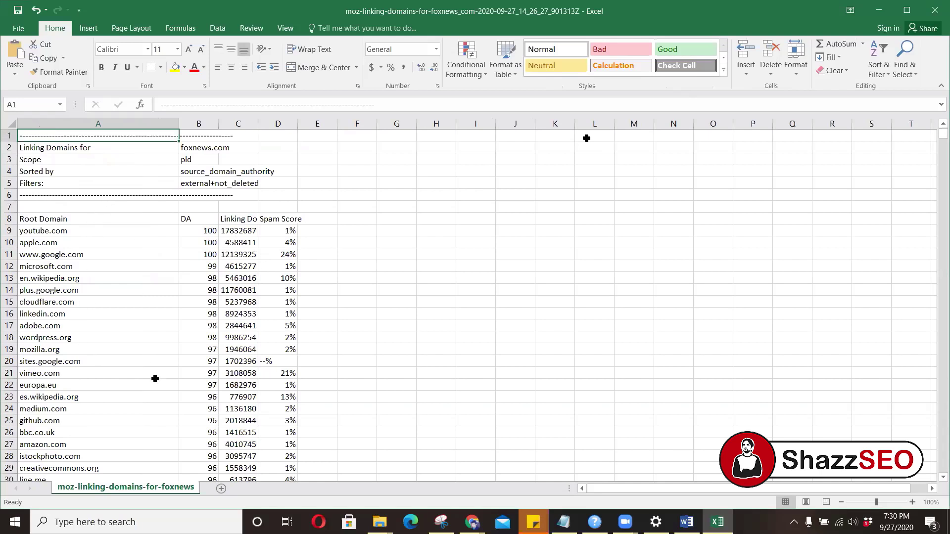
- Add a filter to column A and show only rows whose text contains ".com"
click(94, 123)
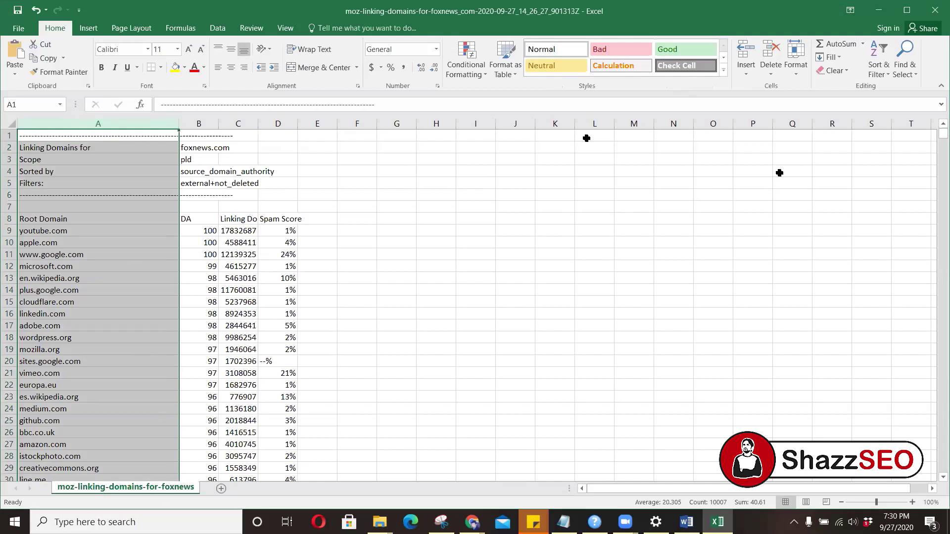
click(876, 72)
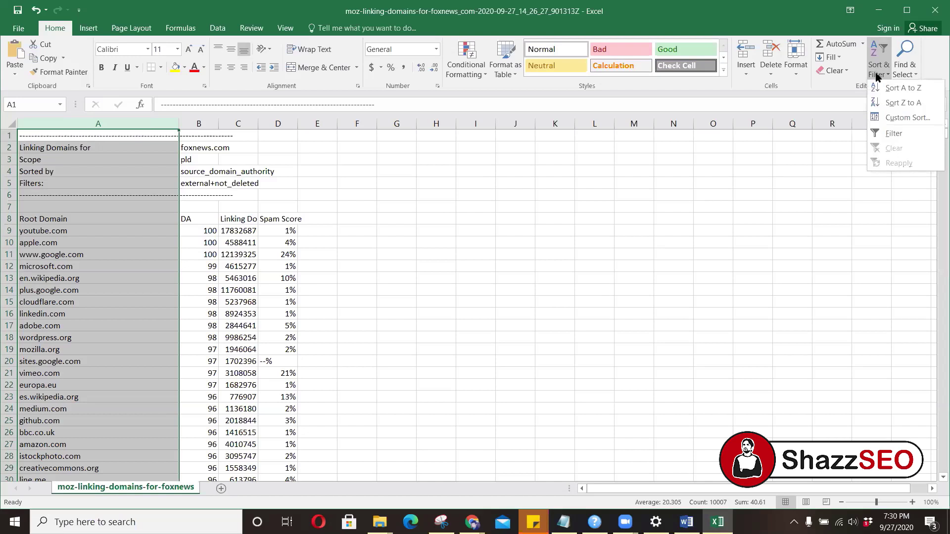
click(893, 135)
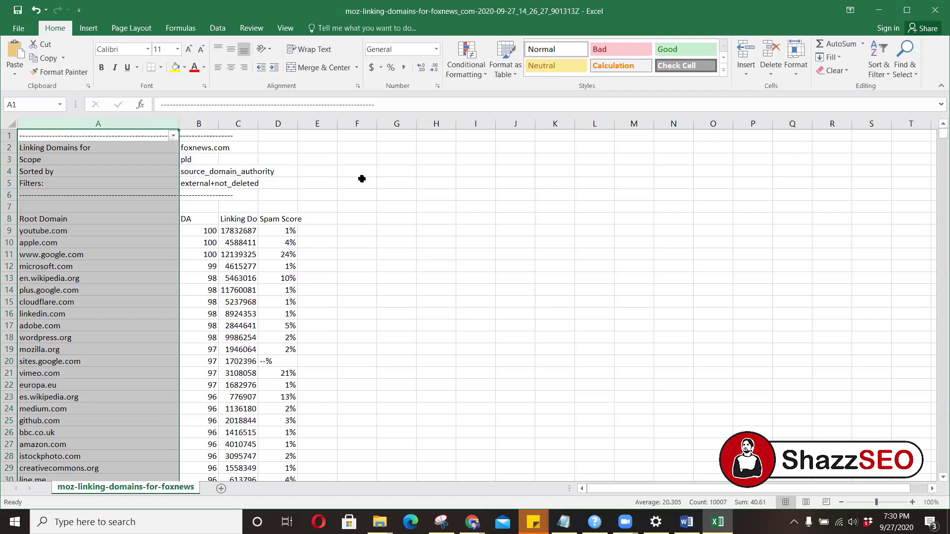
click(174, 137)
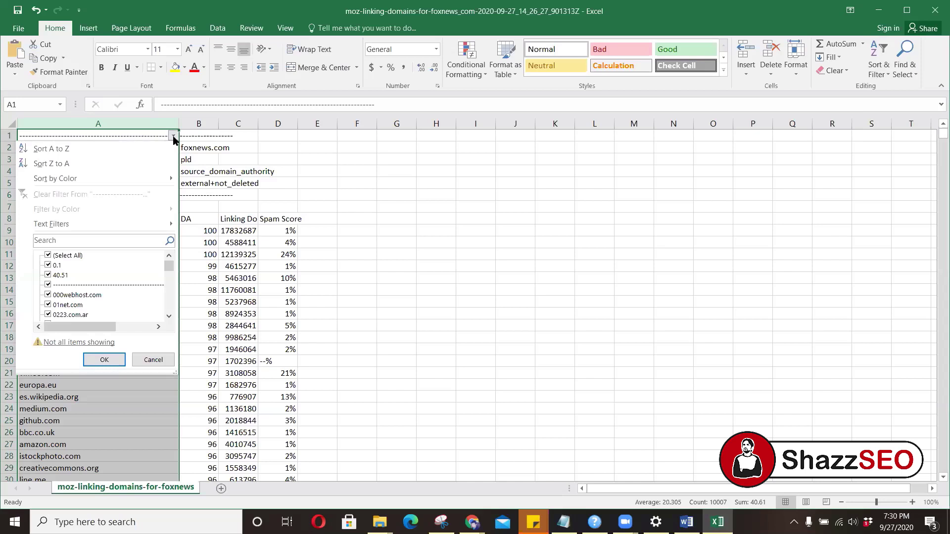
mouse_move(143, 223)
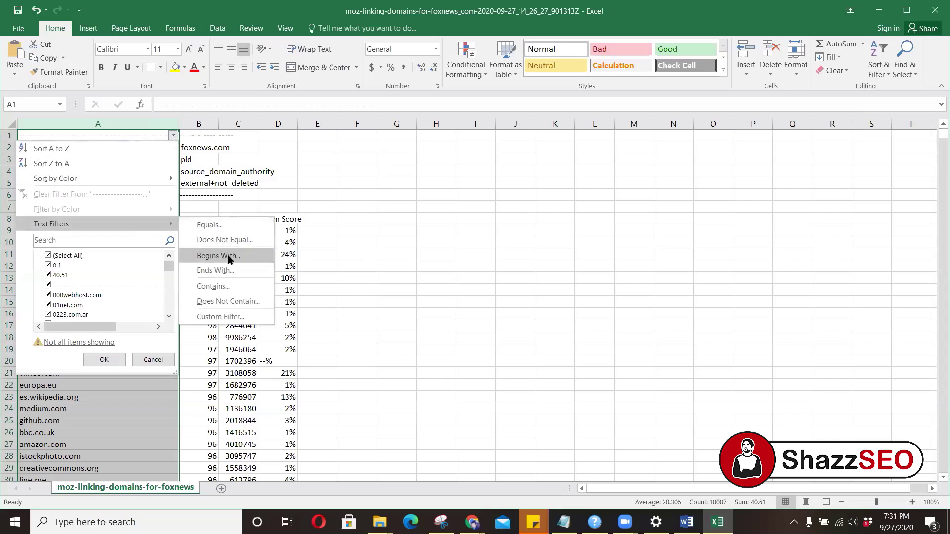
click(231, 290)
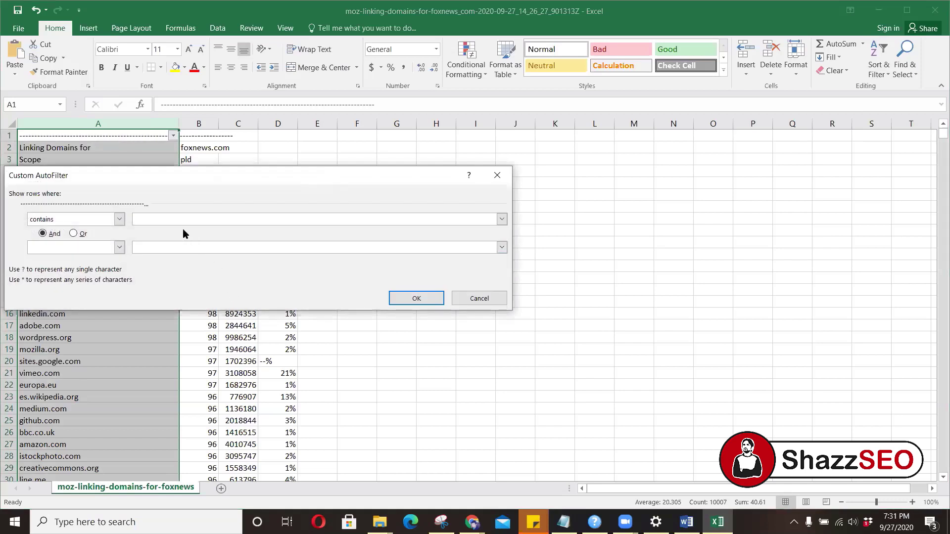
text(.com)
click(416, 298)
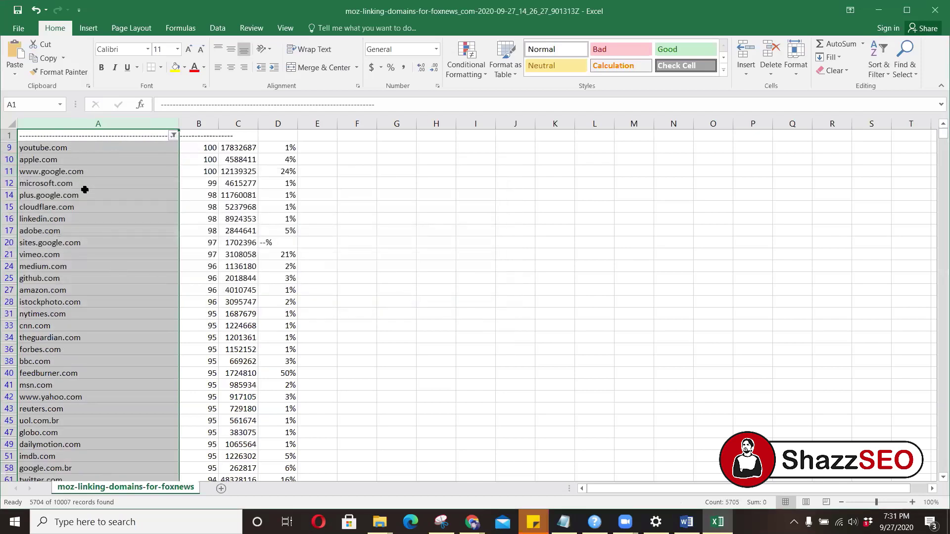
- Examine the filtered .com domains with their DA, linking domains and spam scores down to about row 500
scroll(82, 261, down, 5)
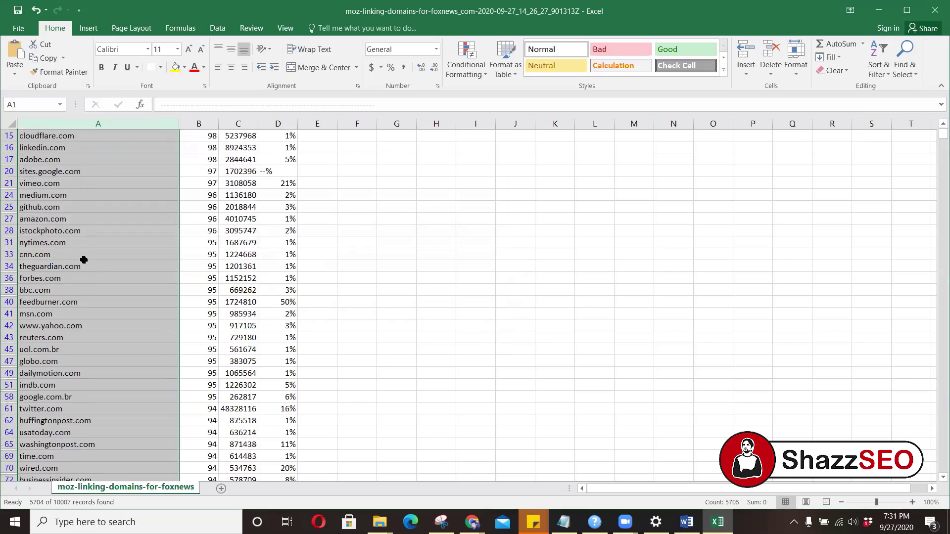
scroll(85, 293, down, 3)
scroll(81, 218, up, 5)
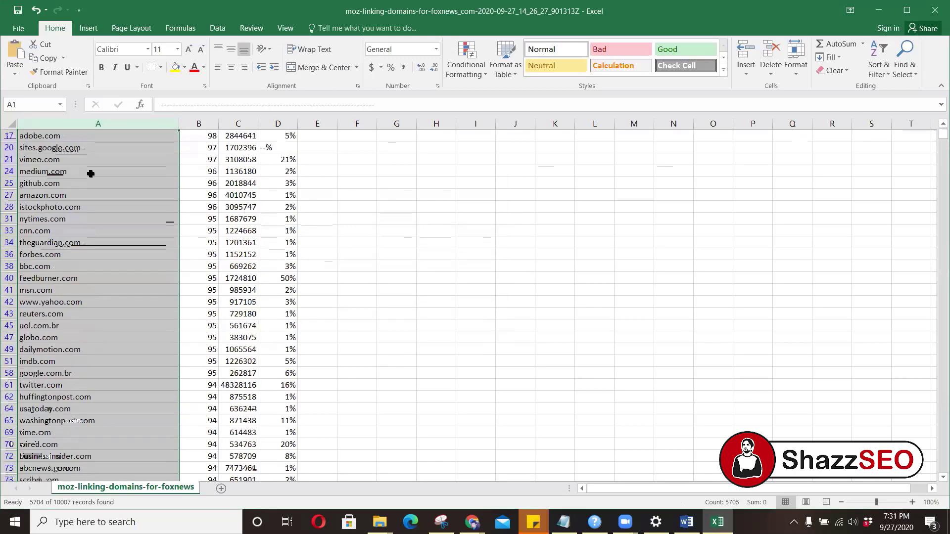
scroll(89, 198, down, 4)
scroll(94, 291, down, 20)
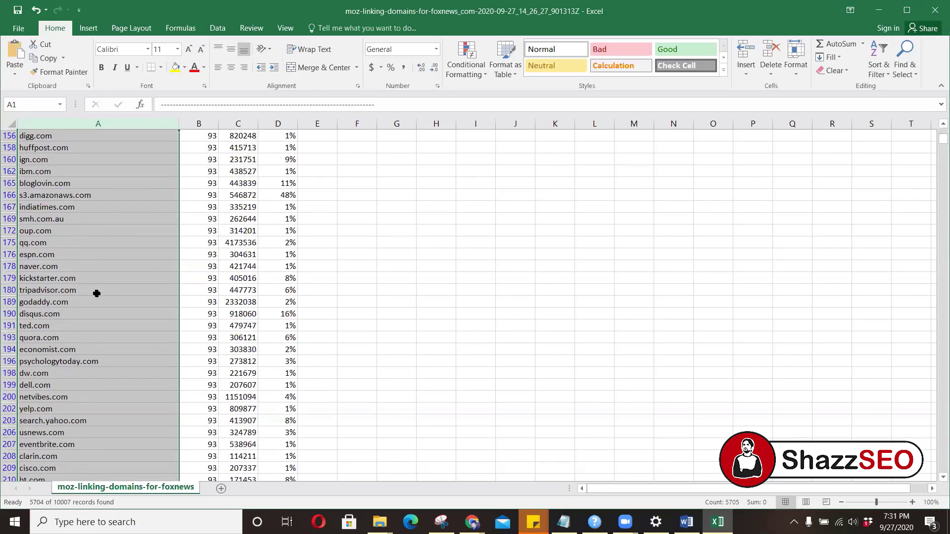
scroll(98, 295, down, 20)
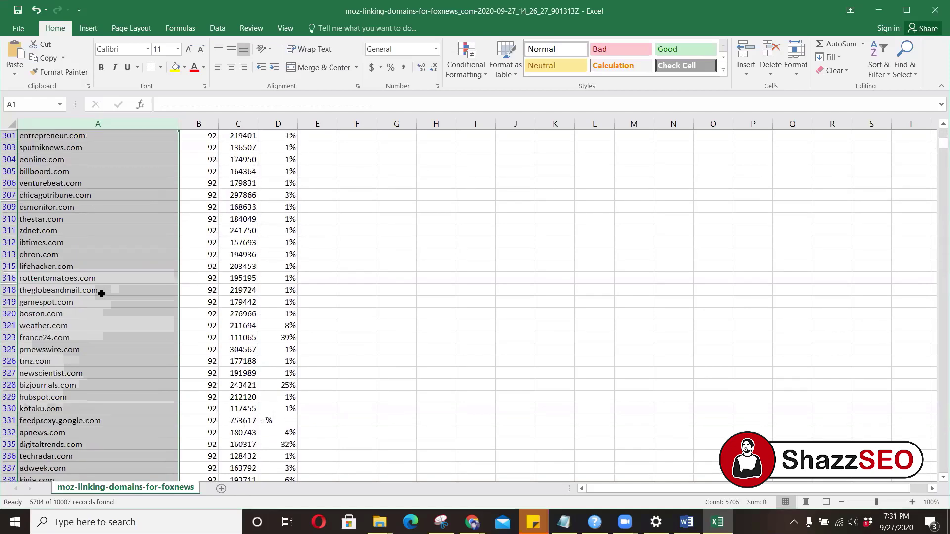
scroll(102, 291, down, 20)
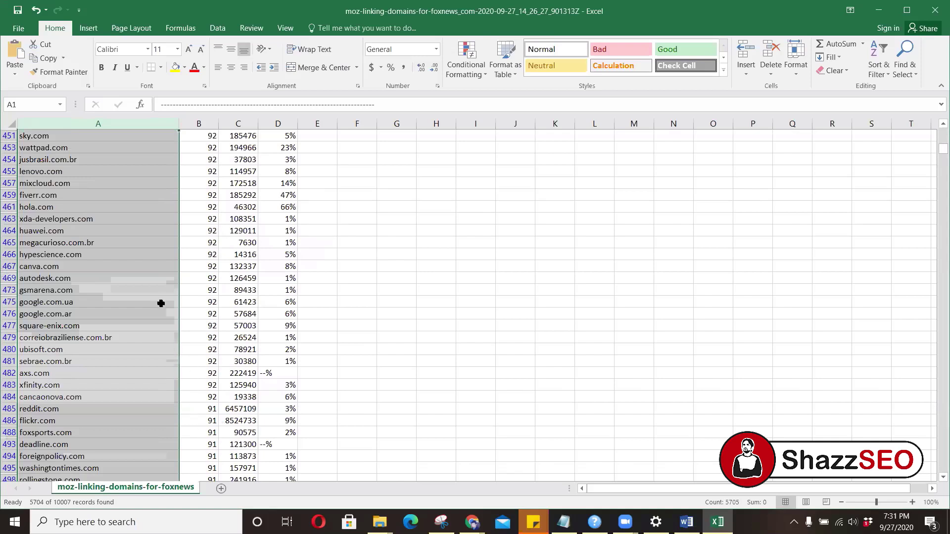
scroll(188, 256, up, 4)
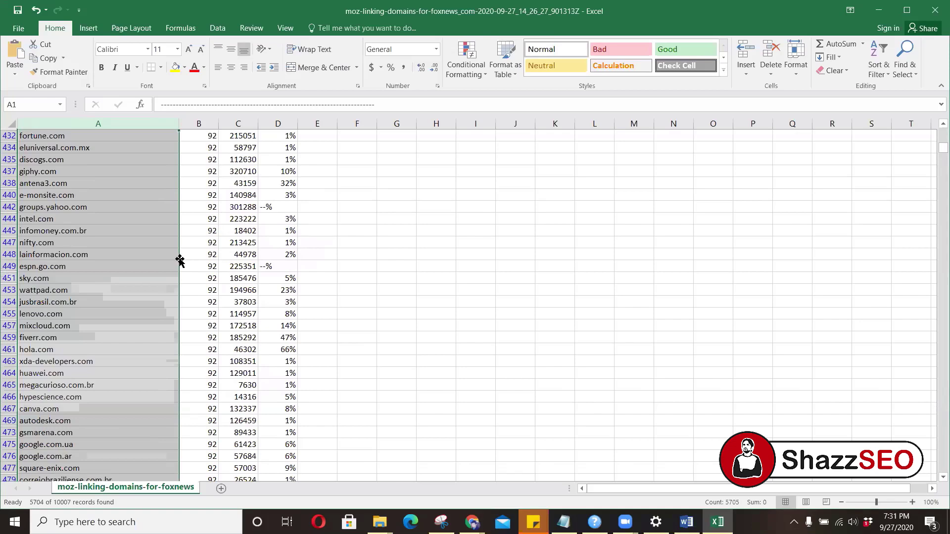
scroll(110, 223, up, 20)
scroll(110, 213, up, 20)
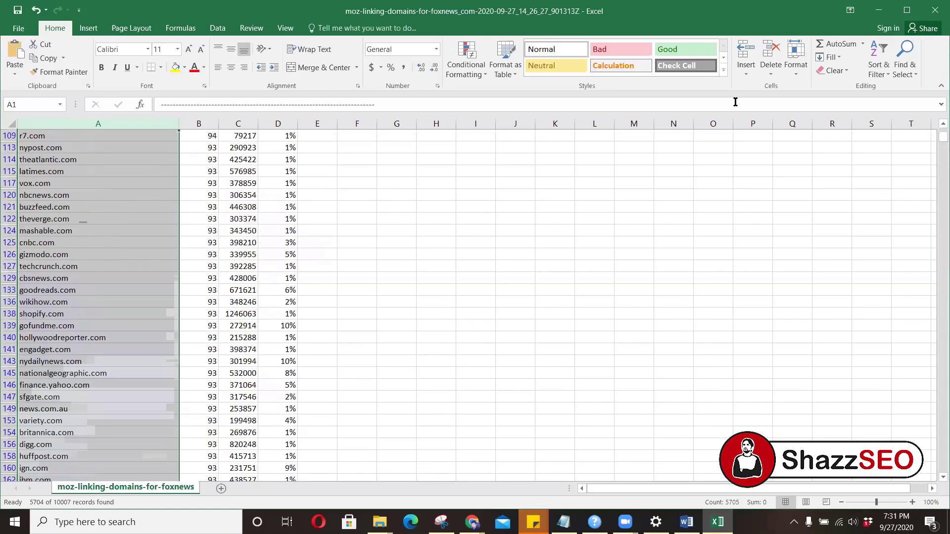
- Minimize the Excel workbook, switch to the Expired Domain Lect#2 presentation in Canva and advance past the Moz Account slide
click(874, 11)
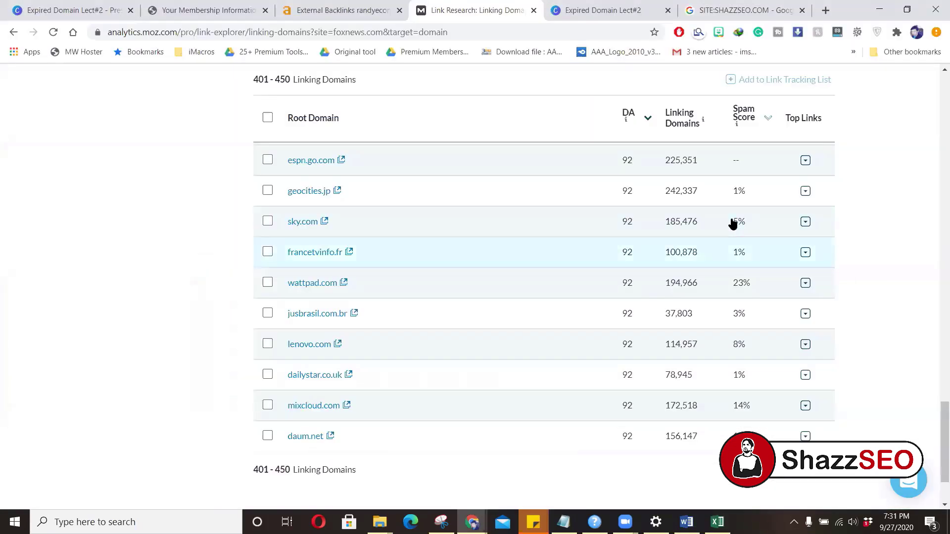
click(575, 14)
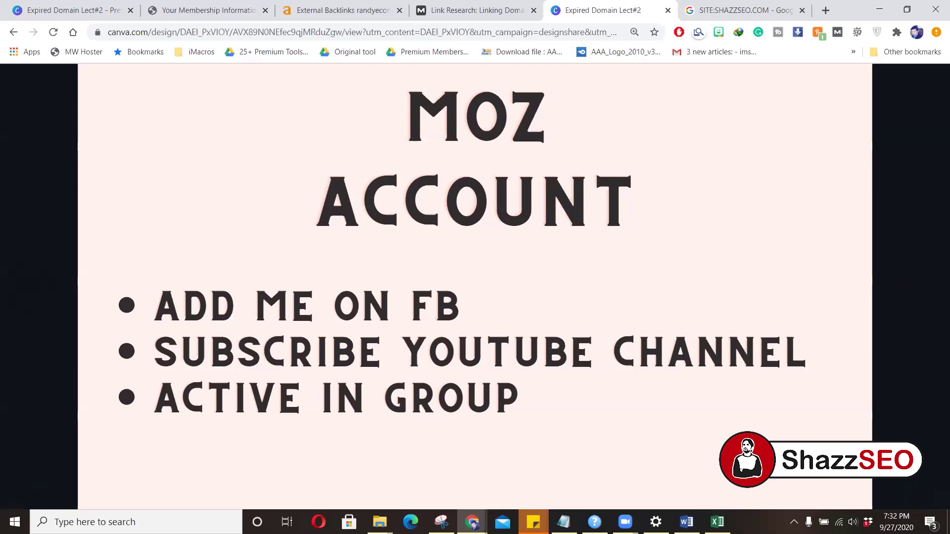
mouse_move(913, 311)
key(Right)
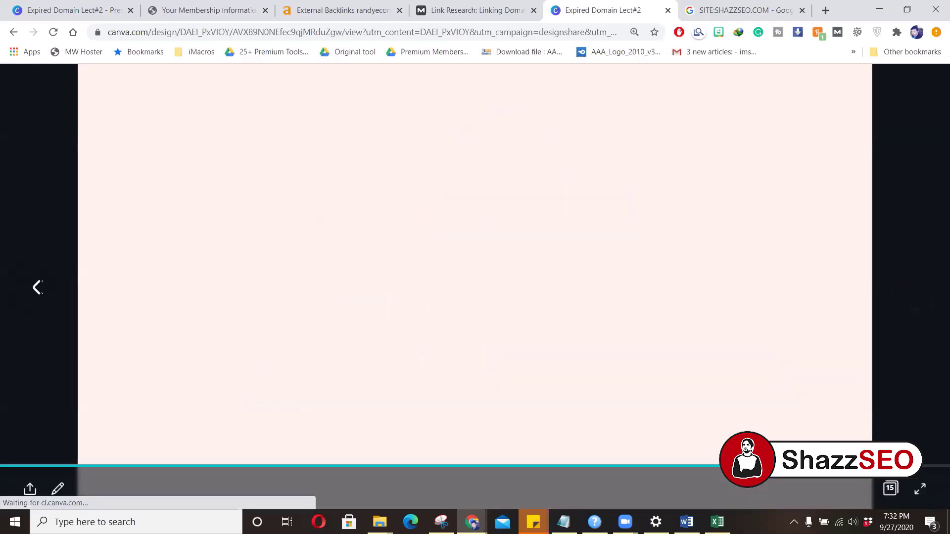